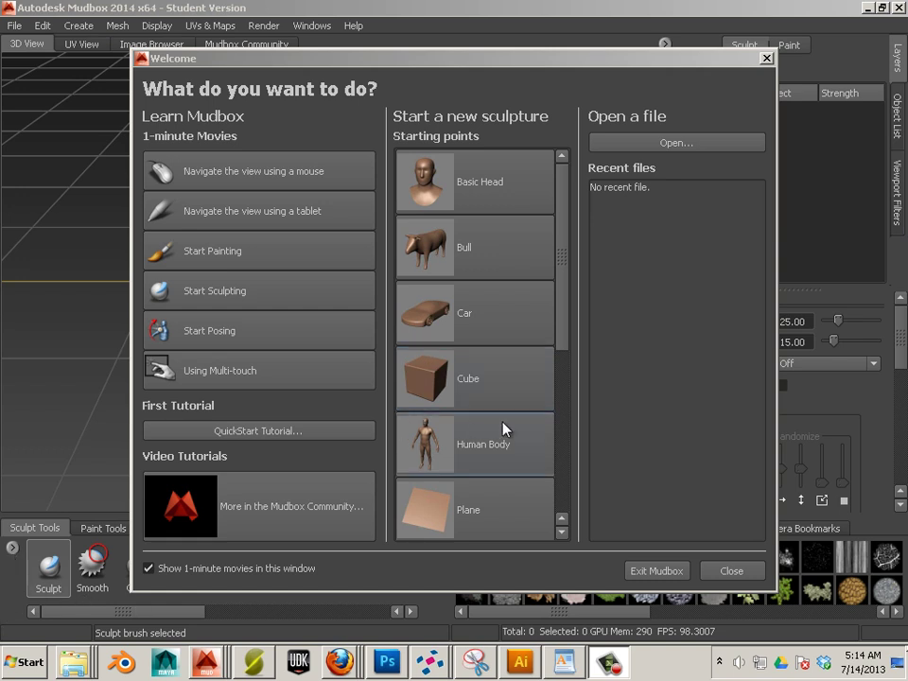
# Start a new sculpture from the Cube starting point and subdivide the mesh up to level 9.
pyautogui.click(415, 381)
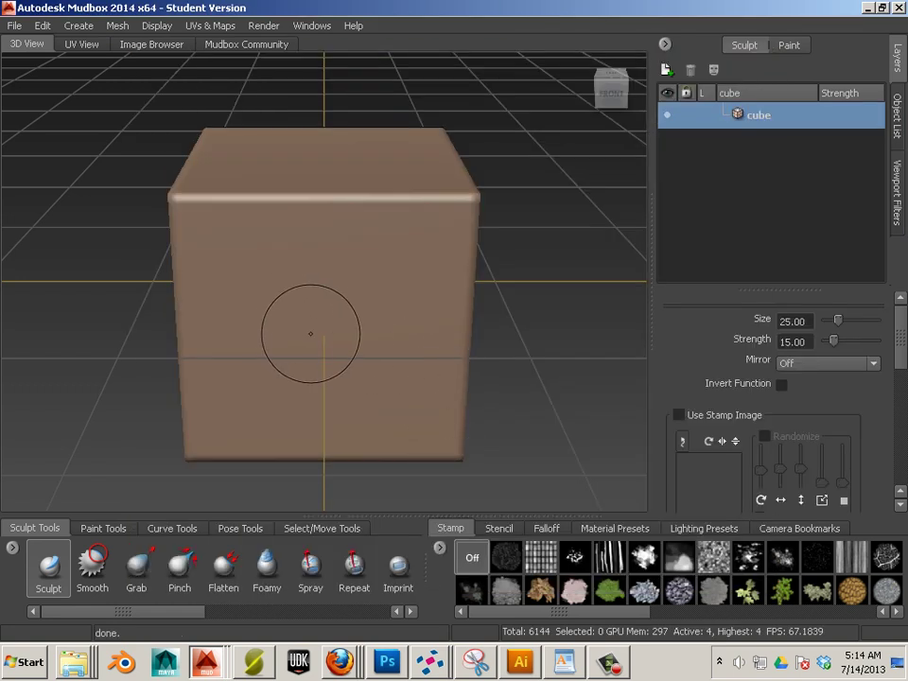
pyautogui.hotkey('shift', 'd')
pyautogui.hotkey('shift', 'd')
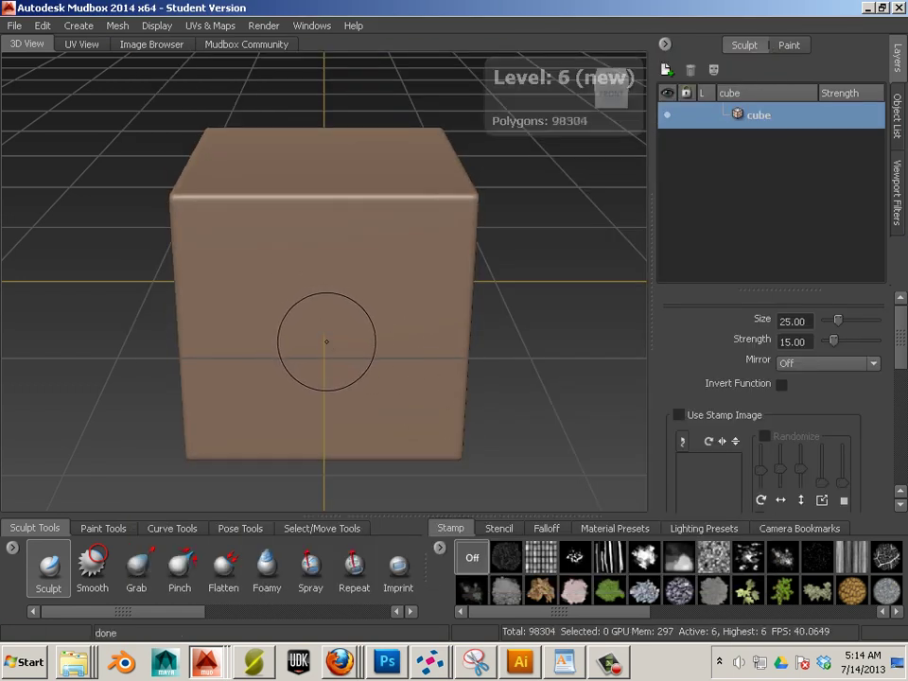
pyautogui.hotkey('shift', 'd')
pyautogui.hotkey('shift', 'd')
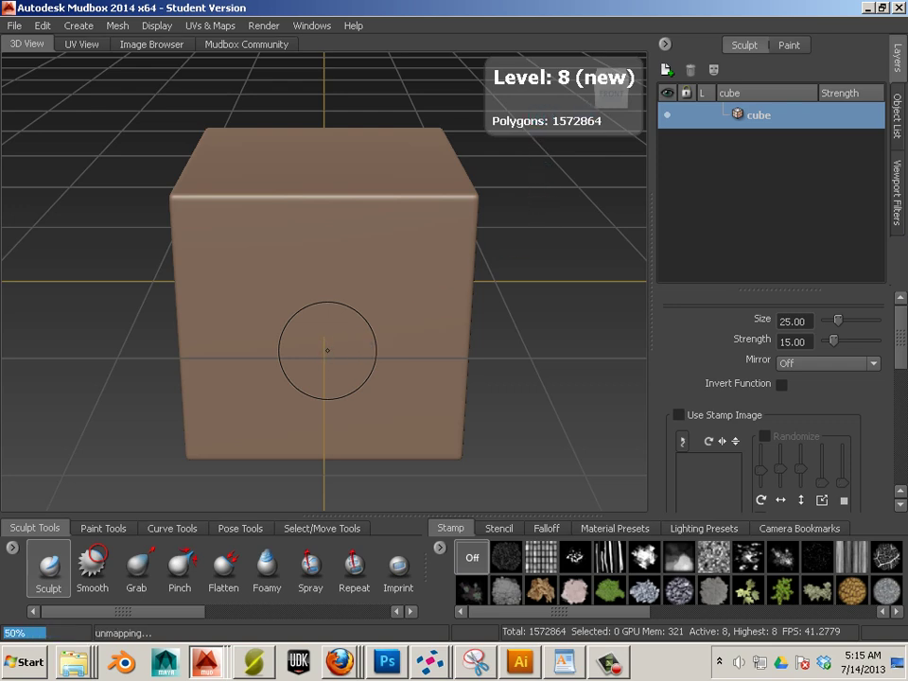
pyautogui.hotkey('shift', 'd')
# Reduce the Sculpt brush size to about 13.39 and sculpt a thick horizontal ridge across the upper front face.
pyautogui.keyDown('alt'); pyautogui.moveTo(547, 394); pyautogui.dragTo(515, 353); pyautogui.keyUp('alt')
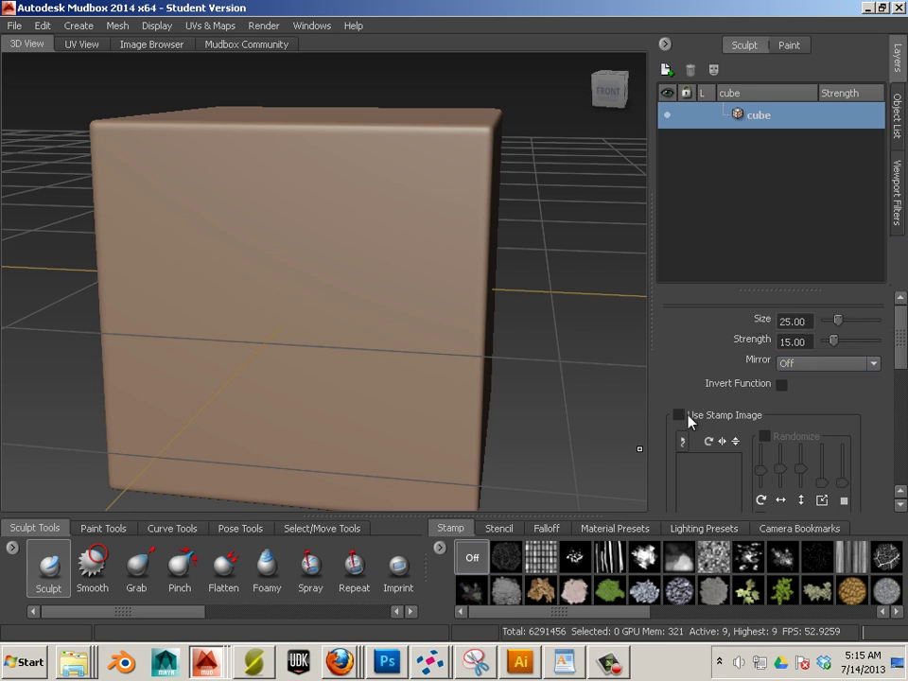
pyautogui.keyDown('alt'); pyautogui.moveTo(558, 389); pyautogui.dragTo(592, 387); pyautogui.keyUp('alt')
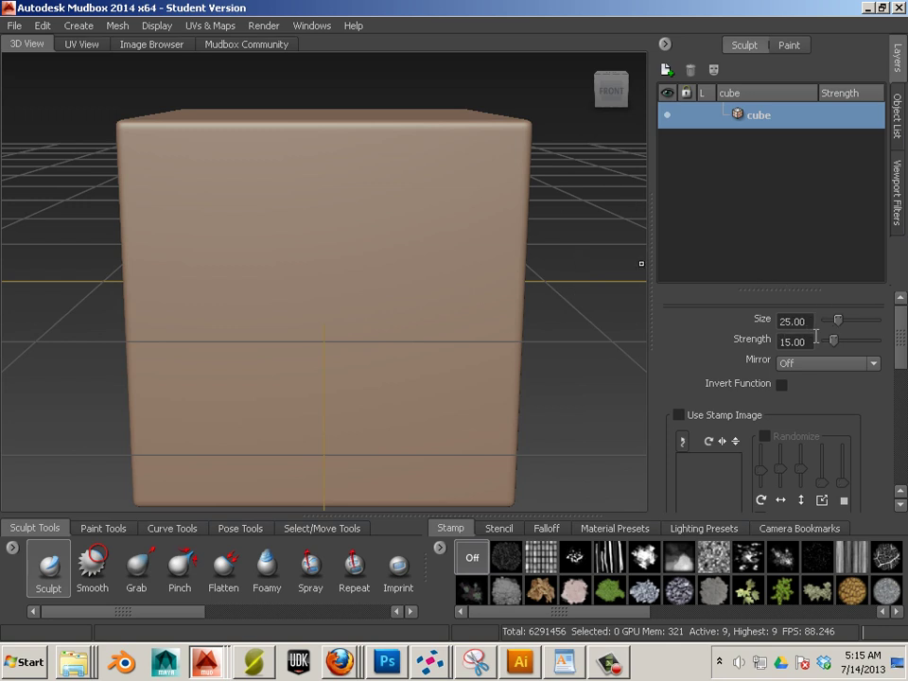
pyautogui.moveTo(843, 319); pyautogui.dragTo(837, 320)
pyautogui.scroll(-2, 796, 346)
pyautogui.scroll(10, 794, 347)
pyautogui.scroll(-2, 786, 346)
pyautogui.scroll(-6, 785, 346)
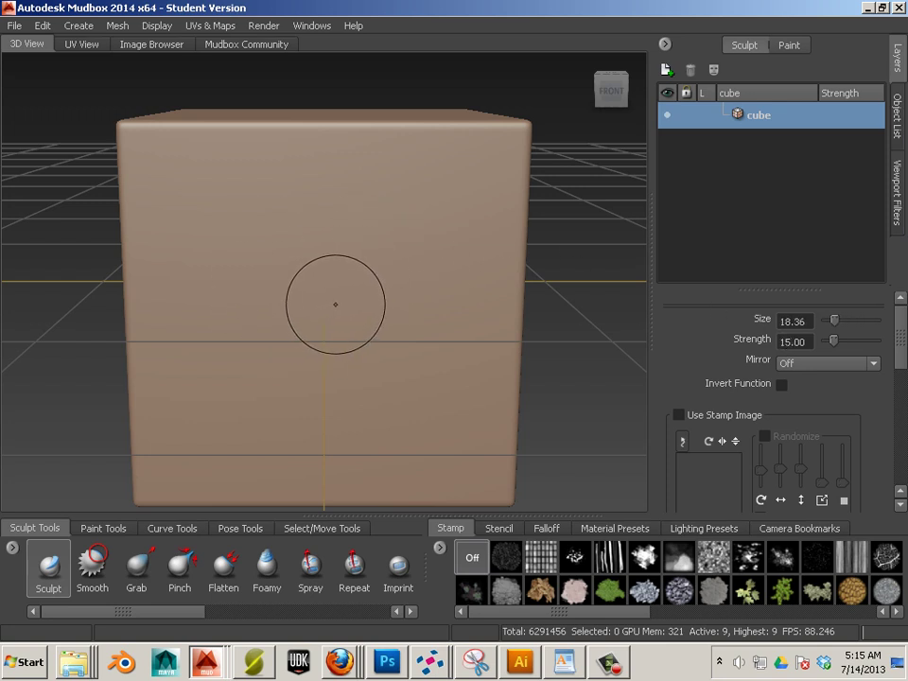
pyautogui.press('[')
pyautogui.press('[')
pyautogui.press('[')
pyautogui.moveTo(172, 195)
pyautogui.mouseDown()
pyautogui.moveTo(433, 187)
pyautogui.moveTo(416, 210)
pyautogui.moveTo(345, 227)
pyautogui.moveTo(199, 224)
pyautogui.moveTo(194, 178)
pyautogui.moveTo(341, 180)
pyautogui.moveTo(422, 247)
pyautogui.moveTo(227, 200)
pyautogui.moveTo(156, 201)
pyautogui.moveTo(250, 217)
pyautogui.moveTo(396, 216)
pyautogui.moveTo(438, 203)
pyautogui.moveTo(256, 208)
pyautogui.moveTo(142, 171)
pyautogui.mouseUp()
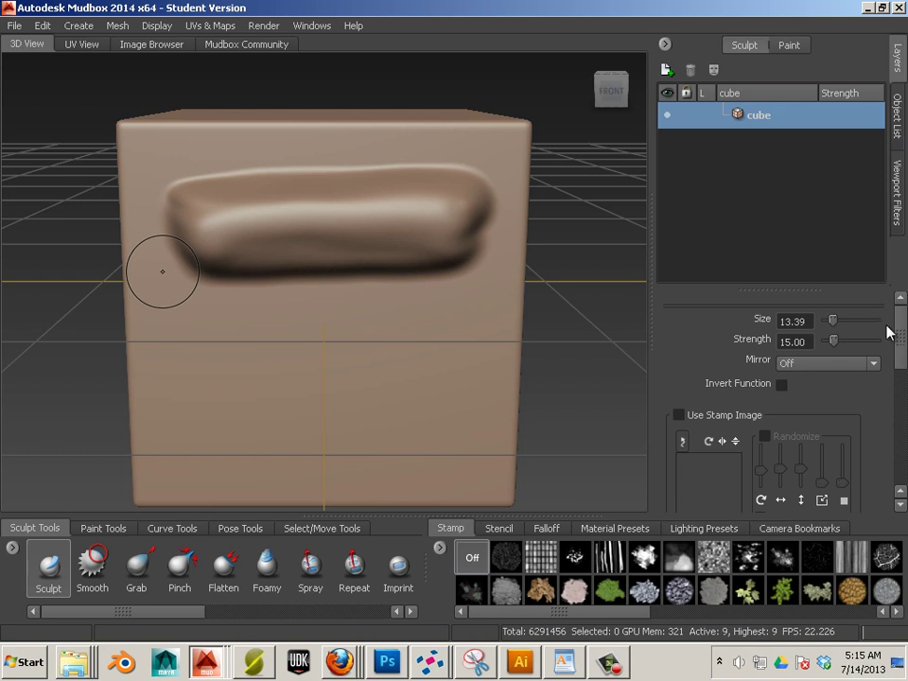
# Set the brush buildup to 100 and sculpt a second horizontal ridge below the first one on the front face.
pyautogui.moveTo(901, 345); pyautogui.dragTo(894, 470)
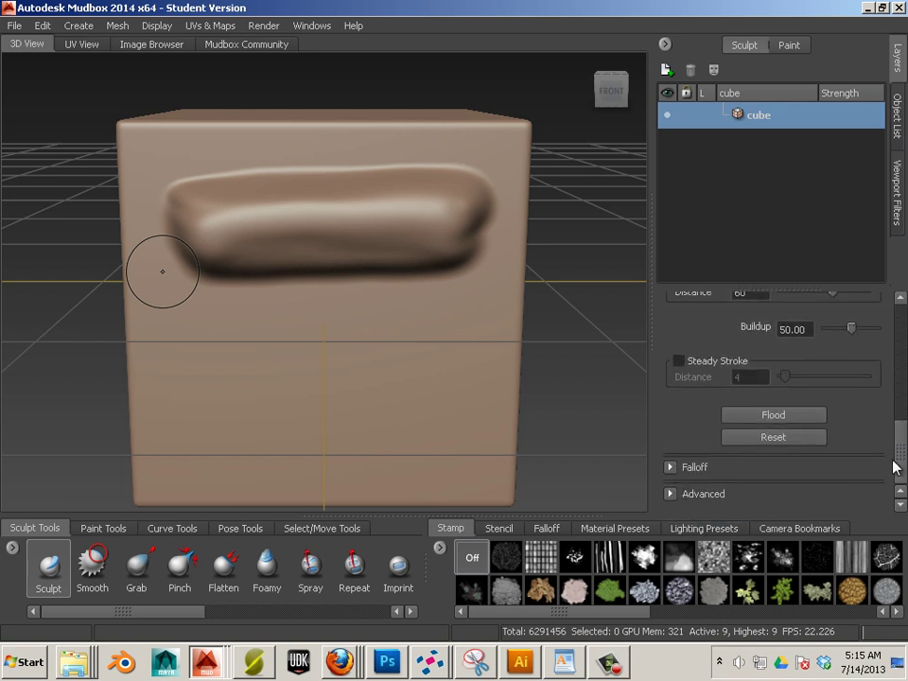
pyautogui.scroll(2, 837, 400)
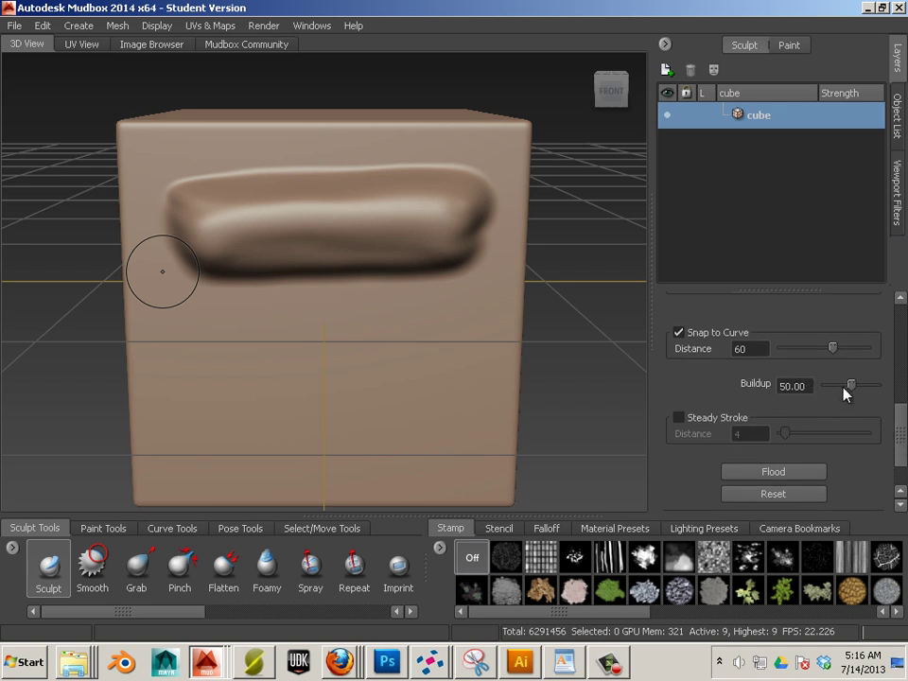
pyautogui.moveTo(853, 389); pyautogui.dragTo(884, 387)
pyautogui.click(227, 328)
pyautogui.moveTo(229, 328)
pyautogui.mouseDown()
pyautogui.moveTo(420, 325)
pyautogui.moveTo(381, 330)
pyautogui.mouseUp()
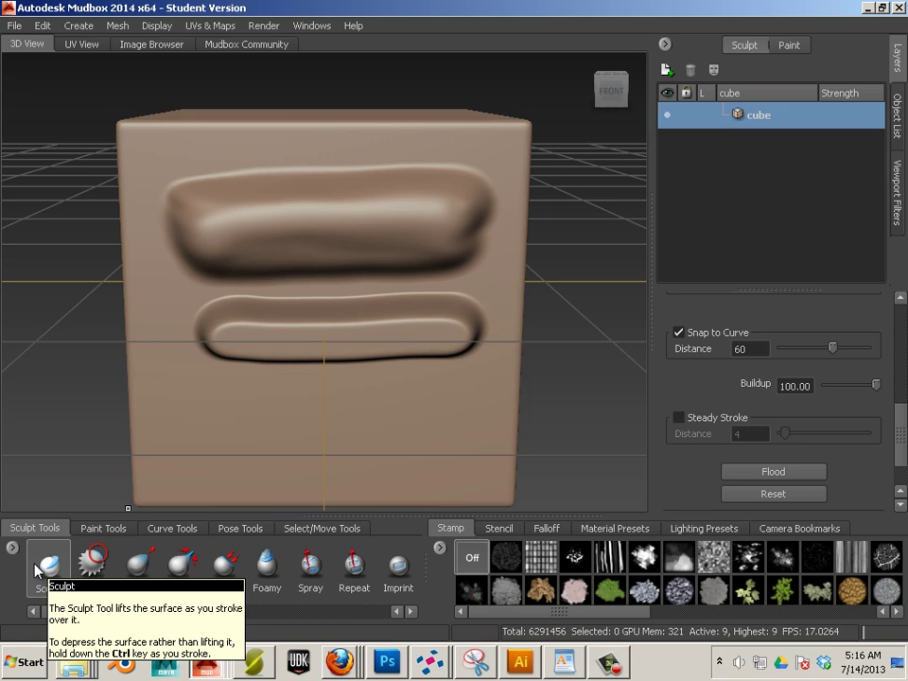
# Expand the Sculpt brush's falloff settings and apply the steep, concave falloff preset for work on the cube's right face.
pyautogui.moveTo(608, 446)
pyautogui.keyDown('alt'); pyautogui.mouseDown()
pyautogui.moveTo(444, 442)
pyautogui.moveTo(416, 427)
pyautogui.mouseUp(); pyautogui.keyUp('alt')
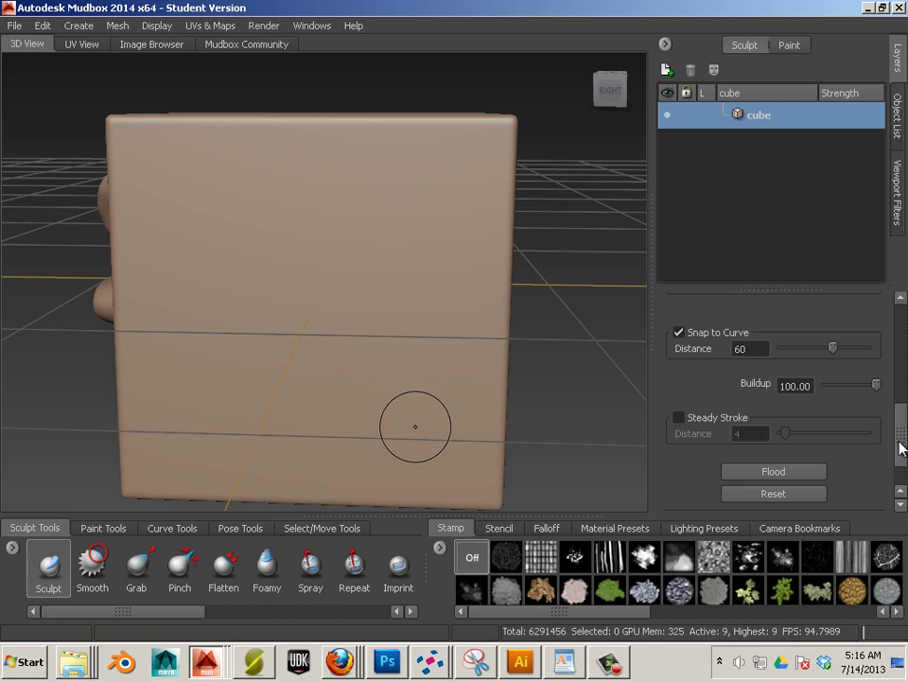
pyautogui.scroll(5, 904, 416)
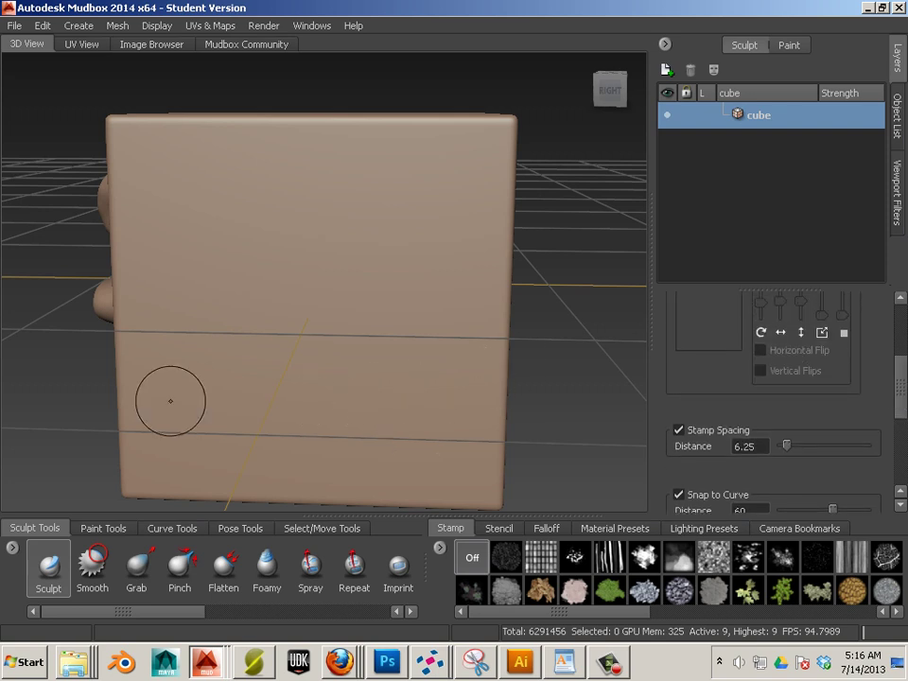
pyautogui.keyDown('alt'); pyautogui.moveTo(57, 392); pyautogui.dragTo(135, 399); pyautogui.keyUp('alt')
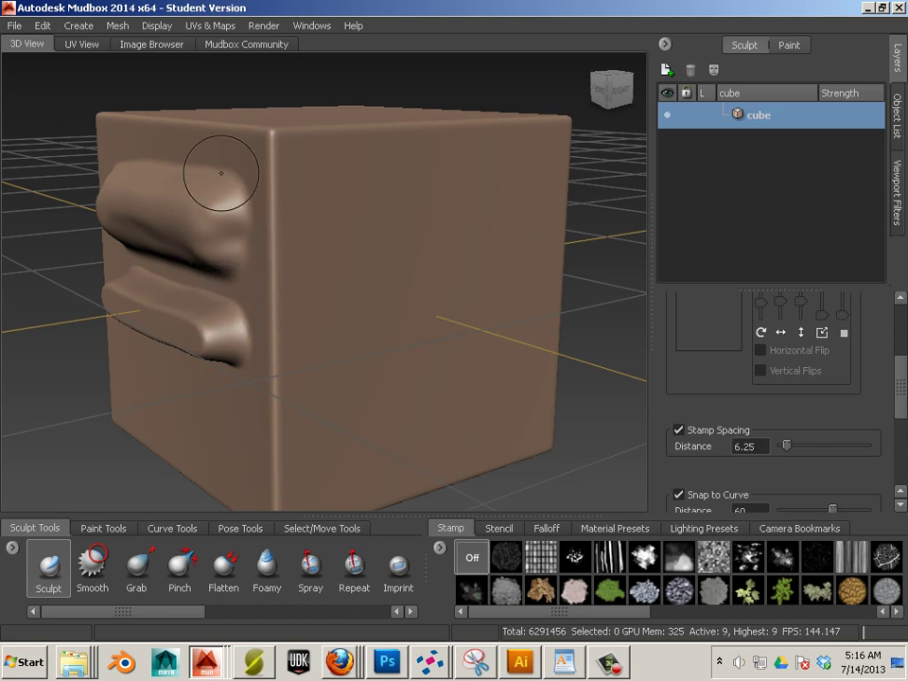
pyautogui.keyDown('alt'); pyautogui.moveTo(465, 294); pyautogui.dragTo(569, 385); pyautogui.keyUp('alt')
pyautogui.moveTo(904, 379)
pyautogui.mouseDown()
pyautogui.moveTo(902, 422)
pyautogui.moveTo(903, 352)
pyautogui.moveTo(902, 462)
pyautogui.moveTo(904, 437)
pyautogui.moveTo(904, 453)
pyautogui.mouseUp()
pyautogui.click(671, 468)
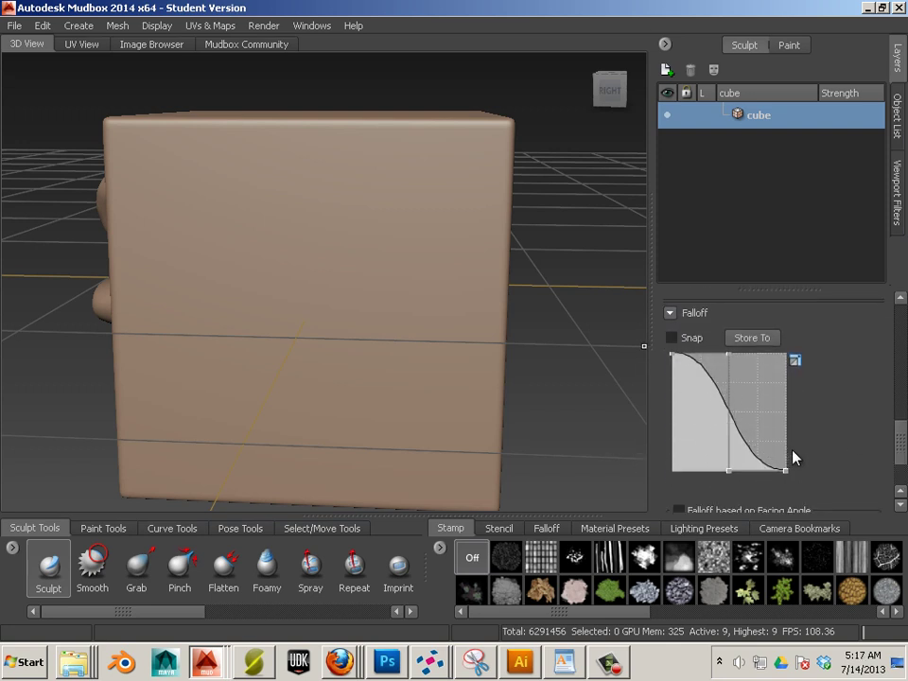
pyautogui.keyDown('alt'); pyautogui.moveTo(590, 416); pyautogui.dragTo(608, 415); pyautogui.keyUp('alt')
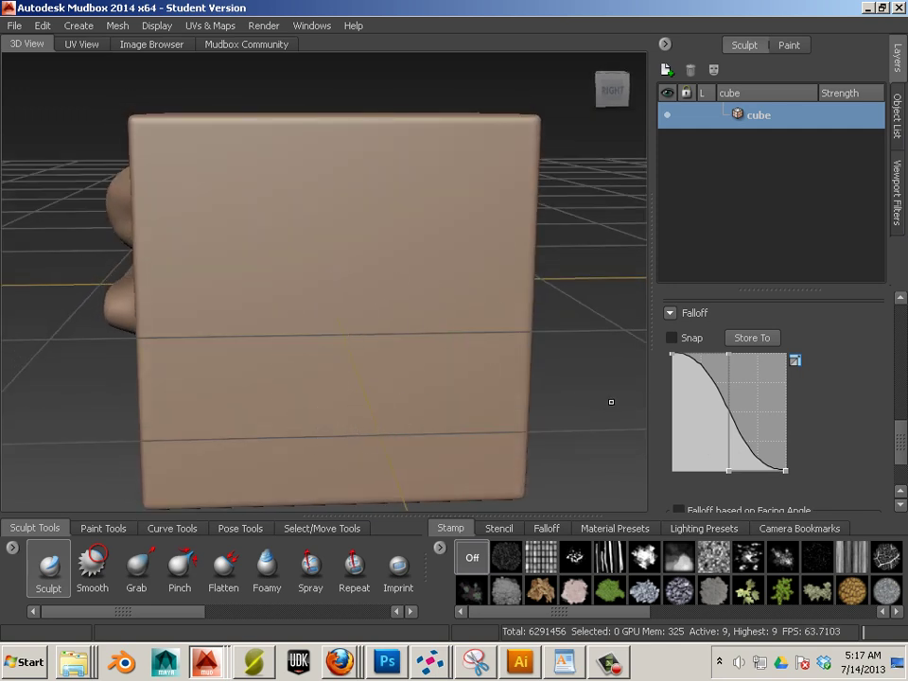
pyautogui.click(549, 528)
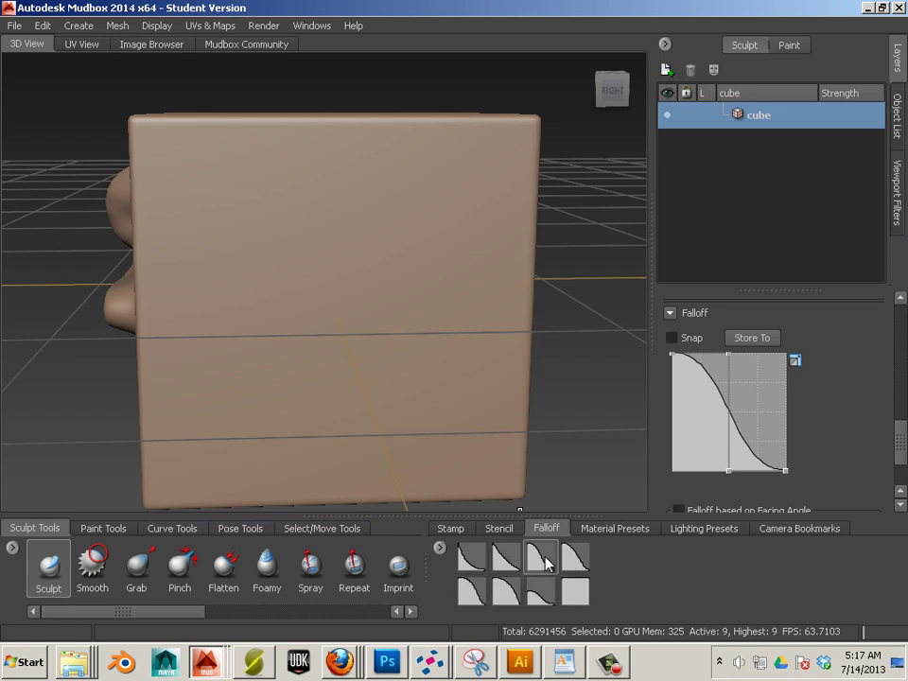
pyautogui.moveTo(729, 358); pyautogui.dragTo(688, 438)
pyautogui.click(470, 556)
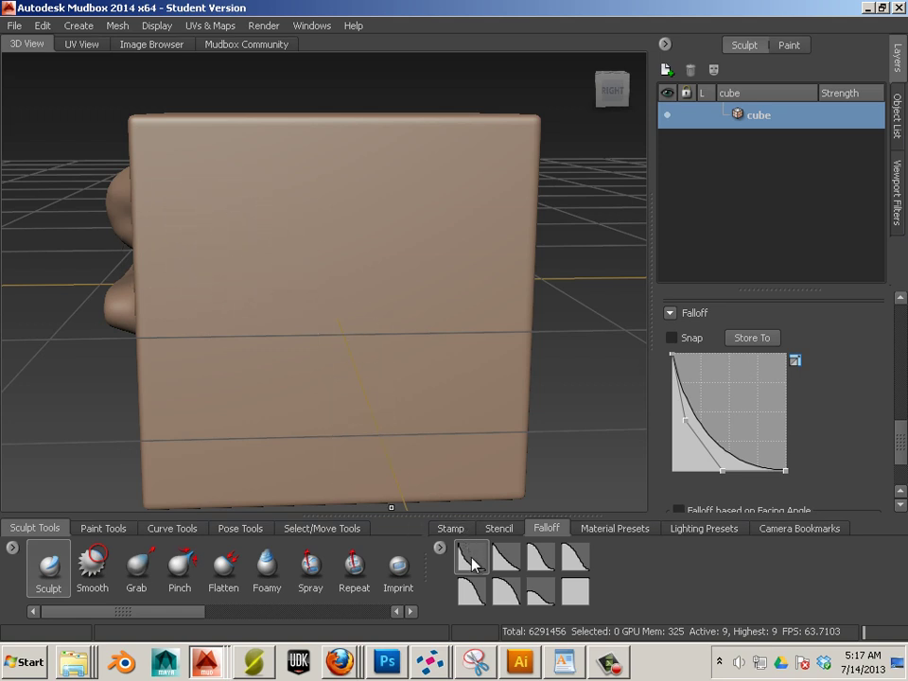
# Sculpt a winding ridge that snakes back and forth down the right face and inspect its surface up close.
pyautogui.moveTo(183, 191)
pyautogui.mouseDown()
pyautogui.moveTo(423, 192)
pyautogui.moveTo(456, 215)
pyautogui.moveTo(251, 227)
pyautogui.moveTo(188, 253)
pyautogui.moveTo(297, 278)
pyautogui.mouseUp()
pyautogui.moveTo(420, 282)
pyautogui.mouseDown()
pyautogui.moveTo(433, 321)
pyautogui.moveTo(272, 349)
pyautogui.mouseUp()
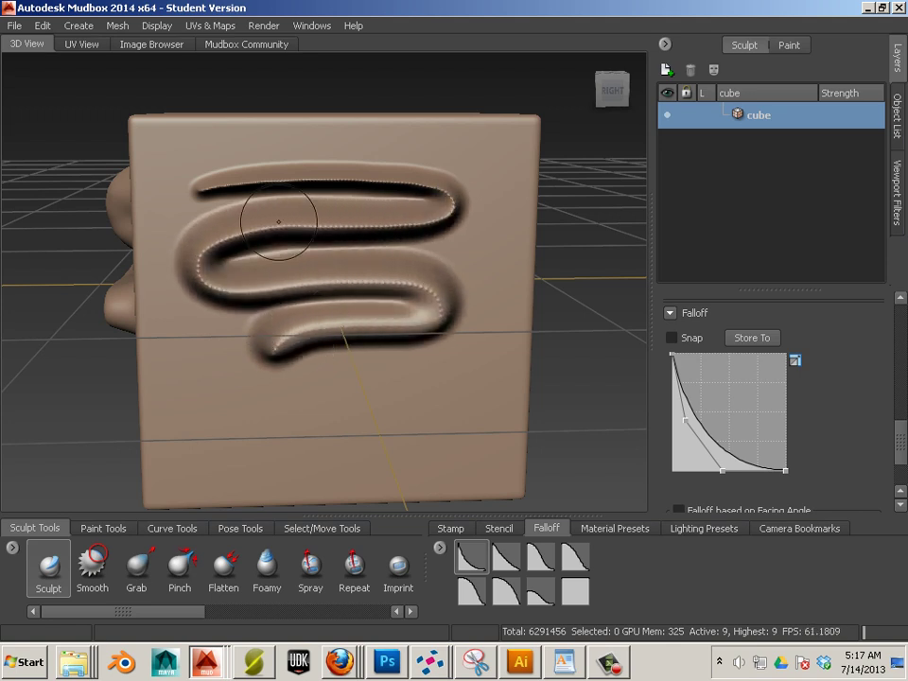
pyautogui.scroll(5, 278, 222)
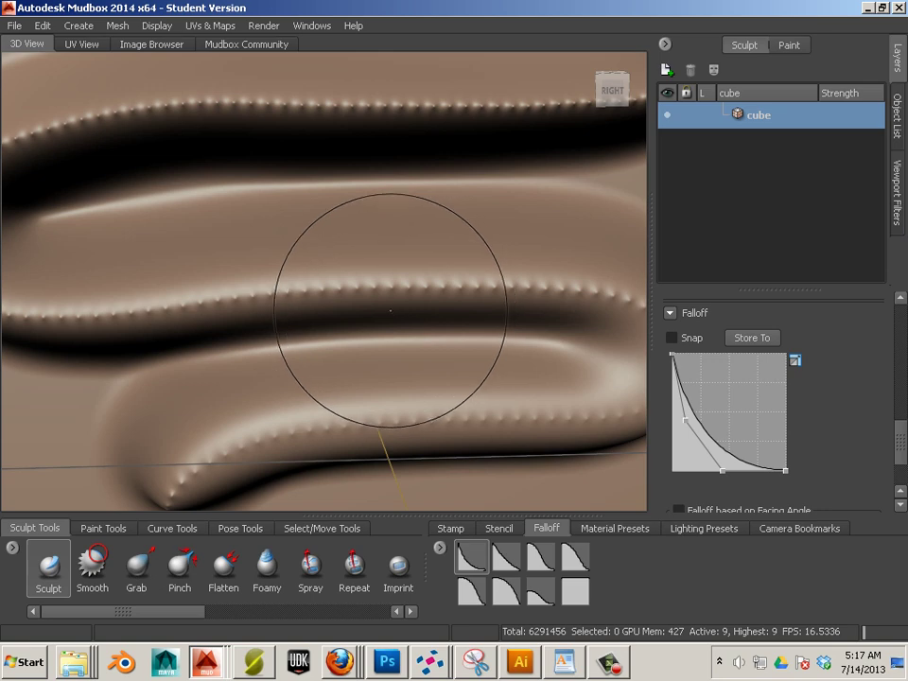
pyautogui.scroll(-5, 380, 305)
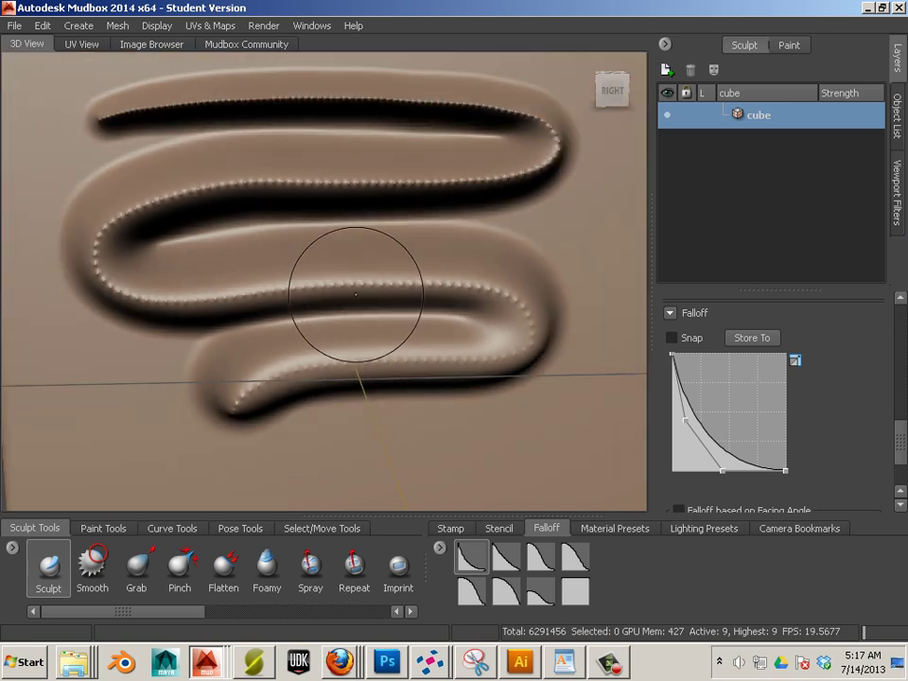
# Sculpt horizontal strokes with the smooth S-curve and steep concave falloffs, plus a vertical stroke with the low falloff, on the lower right face.
pyautogui.keyDown('alt'); pyautogui.moveTo(347, 290); pyautogui.dragTo(344, 239, button='middle'); pyautogui.keyUp('alt')
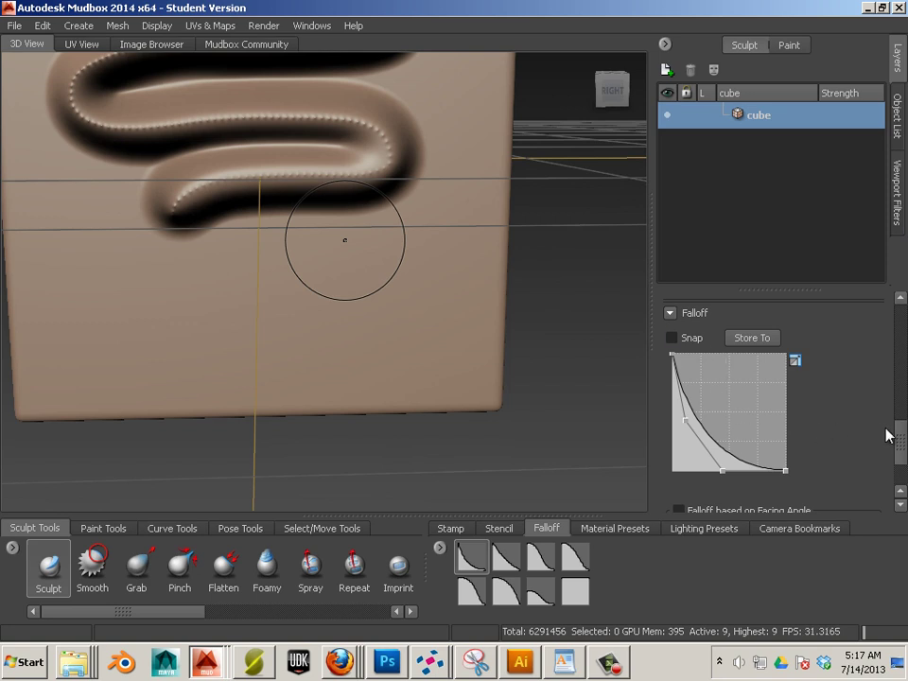
pyautogui.click(539, 562)
pyautogui.moveTo(114, 310); pyautogui.dragTo(324, 308)
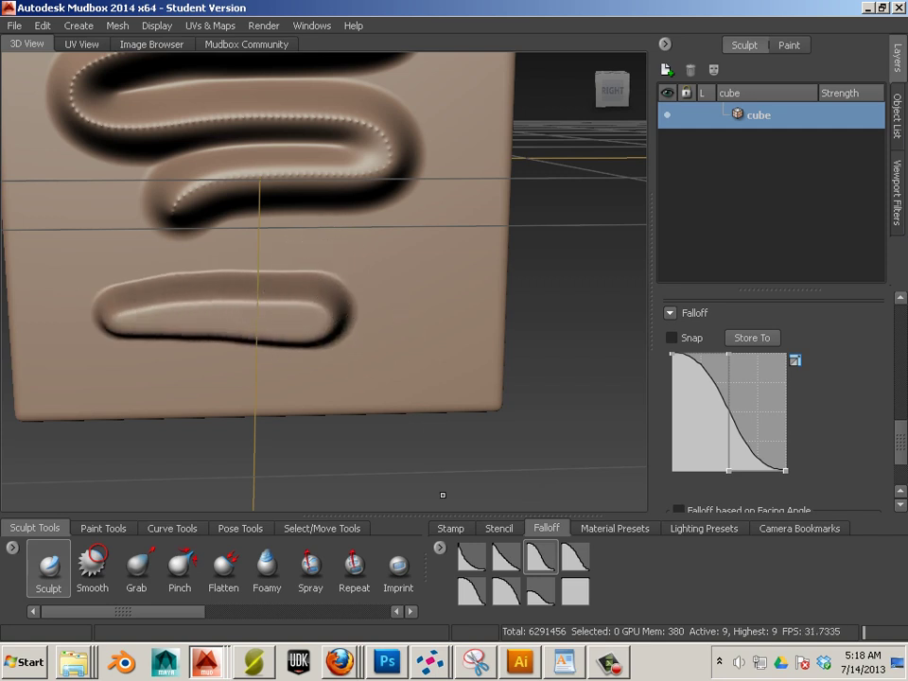
pyautogui.click(471, 562)
pyautogui.moveTo(152, 377); pyautogui.dragTo(369, 383)
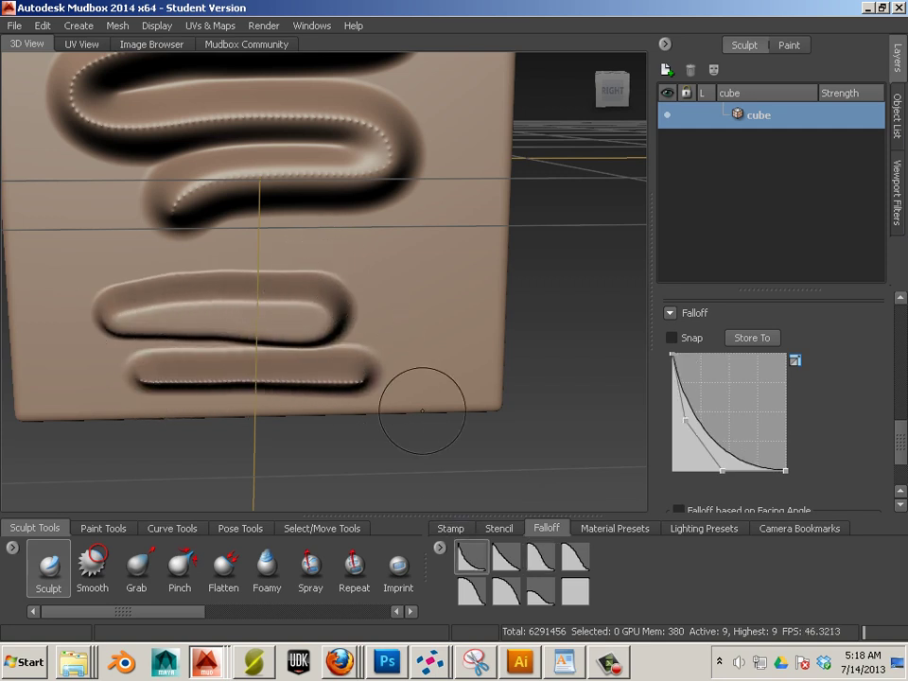
pyautogui.click(537, 596)
pyautogui.moveTo(424, 364)
pyautogui.mouseDown()
pyautogui.moveTo(451, 207)
pyautogui.moveTo(445, 185)
pyautogui.mouseUp()
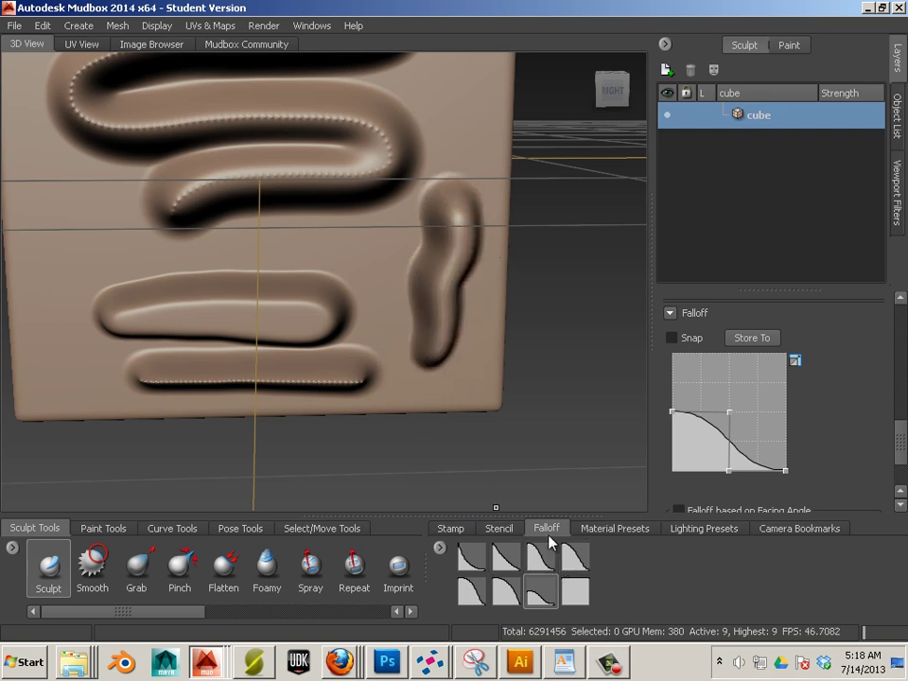
# Sculpt a hooked horizontal ridge on the cube's back face using the steep concave falloff preset.
pyautogui.keyDown('alt'); pyautogui.moveTo(560, 434); pyautogui.dragTo(396, 434); pyautogui.keyUp('alt')
pyautogui.click(472, 558)
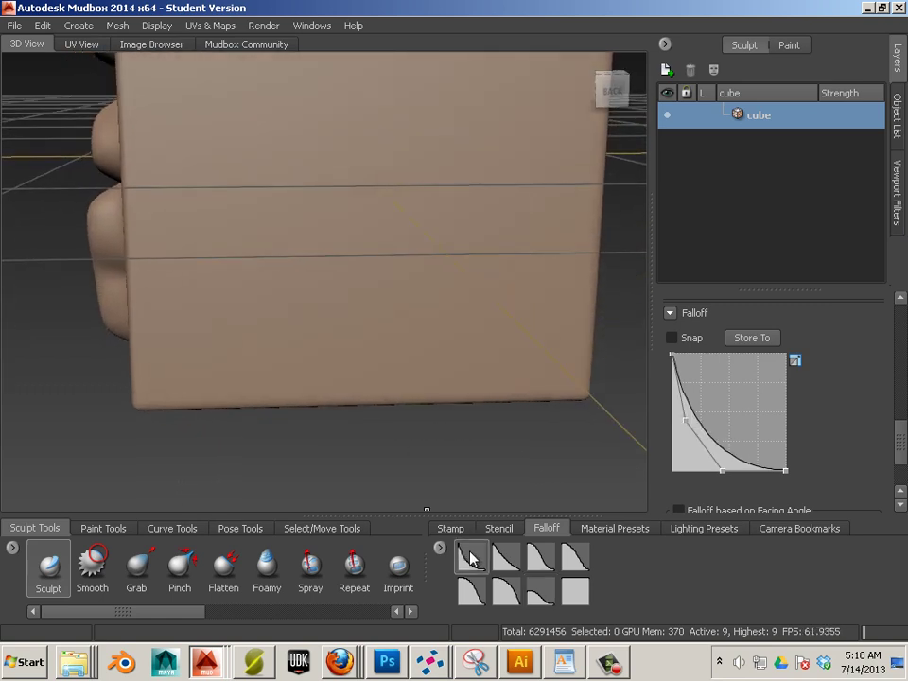
pyautogui.moveTo(188, 89)
pyautogui.mouseDown()
pyautogui.moveTo(345, 95)
pyautogui.moveTo(450, 115)
pyautogui.moveTo(371, 123)
pyautogui.mouseUp()
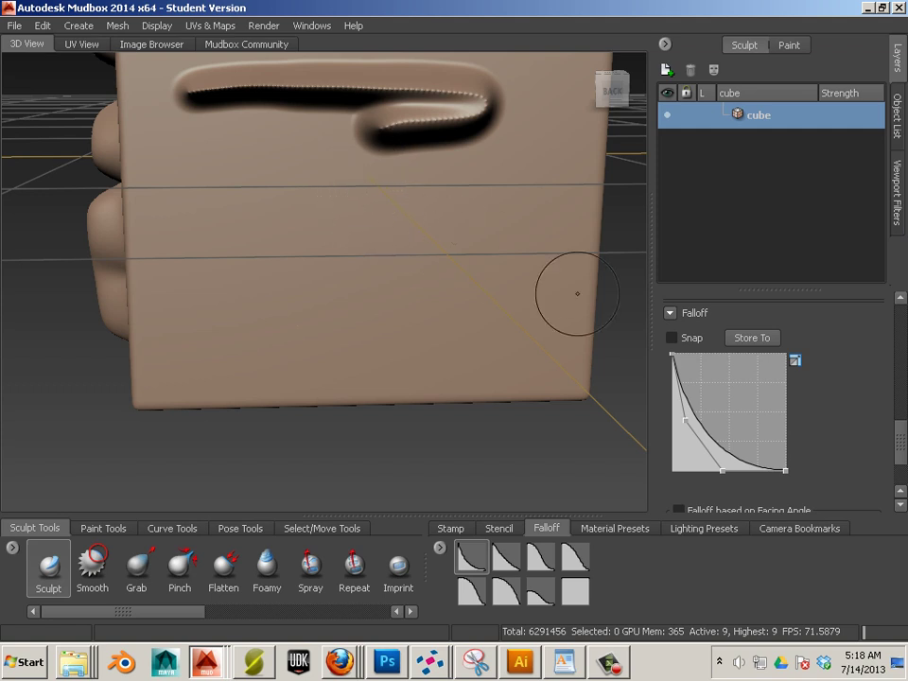
# Set the stamp spacing distance to 0 and sculpt a winding ridge below the hooked one on the back face.
pyautogui.moveTo(901, 448); pyautogui.dragTo(900, 374)
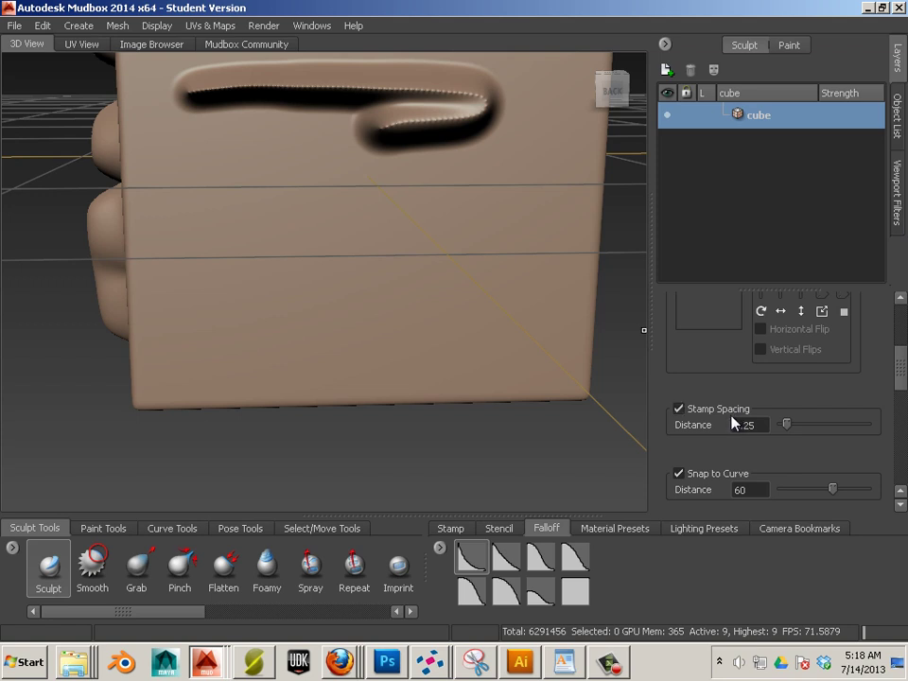
pyautogui.moveTo(172, 198)
pyautogui.mouseDown()
pyautogui.moveTo(213, 198)
pyautogui.moveTo(251, 246)
pyautogui.moveTo(335, 257)
pyautogui.moveTo(443, 243)
pyautogui.moveTo(488, 199)
pyautogui.moveTo(511, 147)
pyautogui.moveTo(520, 90)
pyautogui.moveTo(537, 149)
pyautogui.moveTo(523, 229)
pyautogui.moveTo(379, 260)
pyautogui.moveTo(247, 258)
pyautogui.moveTo(288, 202)
pyautogui.moveTo(378, 240)
pyautogui.moveTo(407, 294)
pyautogui.mouseUp()
pyautogui.hotkey('ctrl', 'z')
pyautogui.click(678, 409)
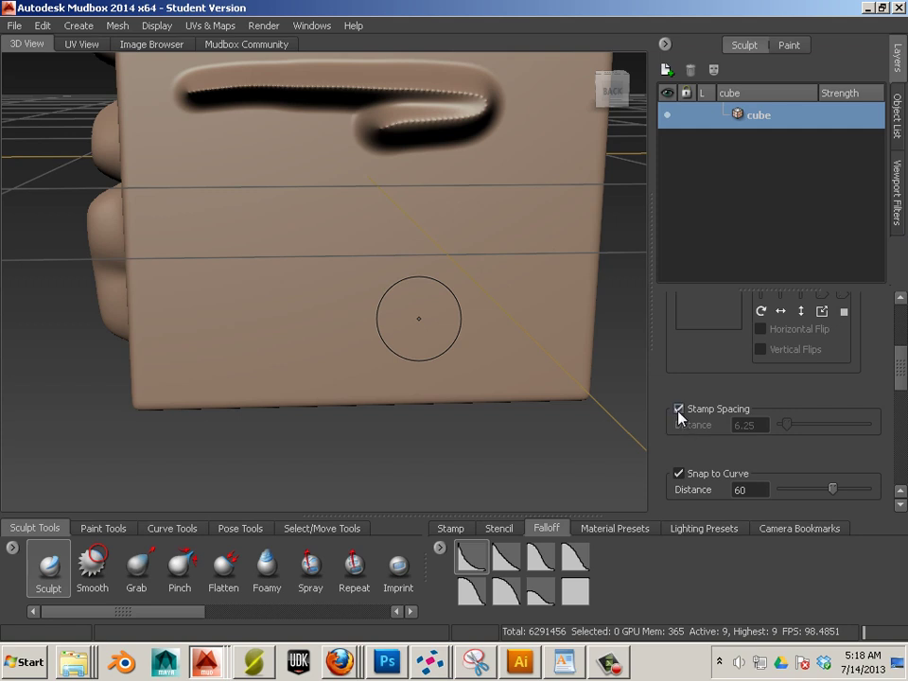
pyautogui.moveTo(786, 425); pyautogui.dragTo(781, 426)
pyautogui.moveTo(237, 203)
pyautogui.mouseDown()
pyautogui.moveTo(199, 213)
pyautogui.moveTo(436, 199)
pyautogui.moveTo(540, 222)
pyautogui.moveTo(241, 270)
pyautogui.moveTo(227, 301)
pyautogui.moveTo(445, 315)
pyautogui.moveTo(507, 329)
pyautogui.mouseUp()
pyautogui.keyDown('alt'); pyautogui.moveTo(399, 458); pyautogui.dragTo(359, 322); pyautogui.keyUp('alt')
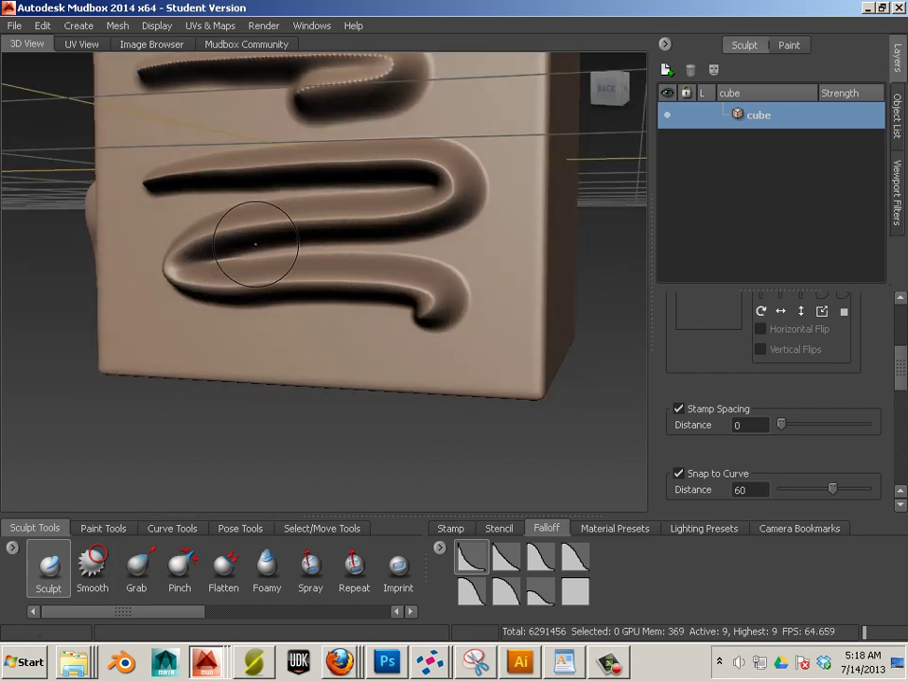
# Sculpt two horizontal ridges on the left face, using a buildup of 42.10 for the lower one.
pyautogui.keyDown('alt'); pyautogui.moveTo(476, 428); pyautogui.dragTo(359, 461); pyautogui.keyUp('alt')
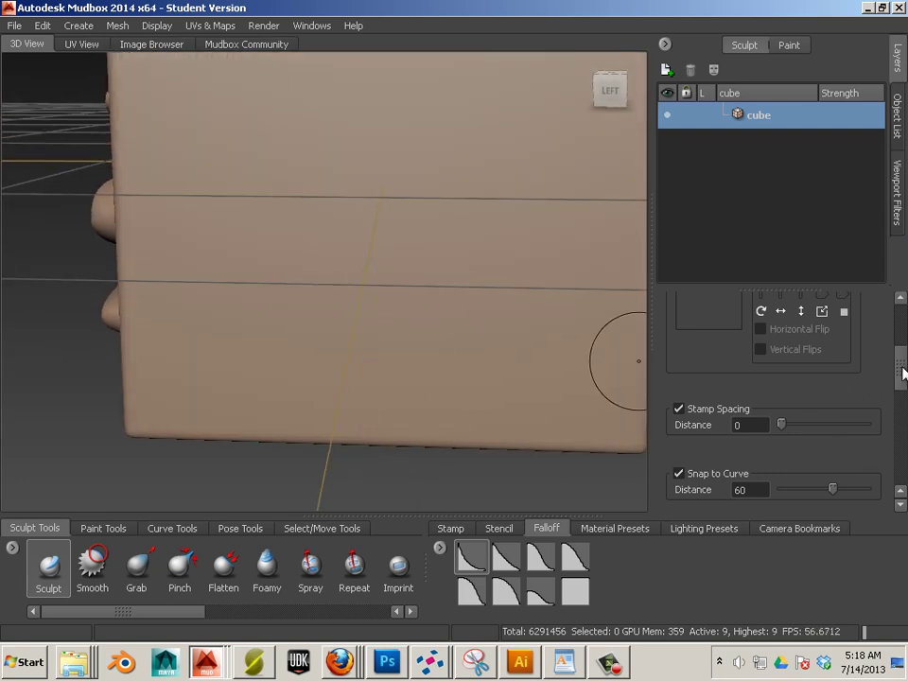
pyautogui.moveTo(904, 374)
pyautogui.mouseDown()
pyautogui.moveTo(902, 465)
pyautogui.moveTo(904, 409)
pyautogui.mouseUp()
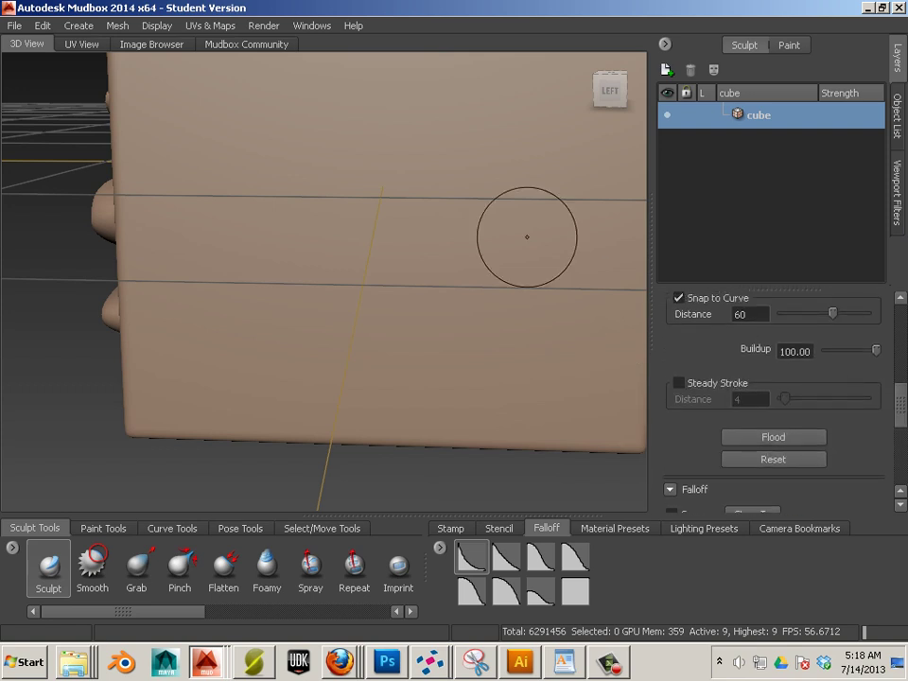
pyautogui.click(186, 104)
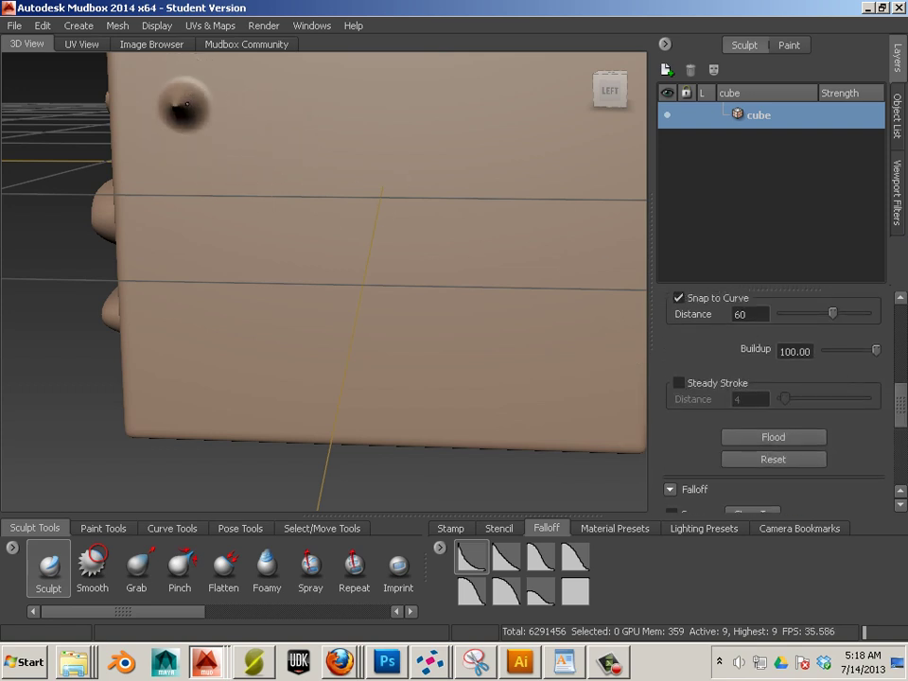
pyautogui.moveTo(186, 104)
pyautogui.mouseDown()
pyautogui.moveTo(364, 105)
pyautogui.moveTo(444, 123)
pyautogui.mouseUp()
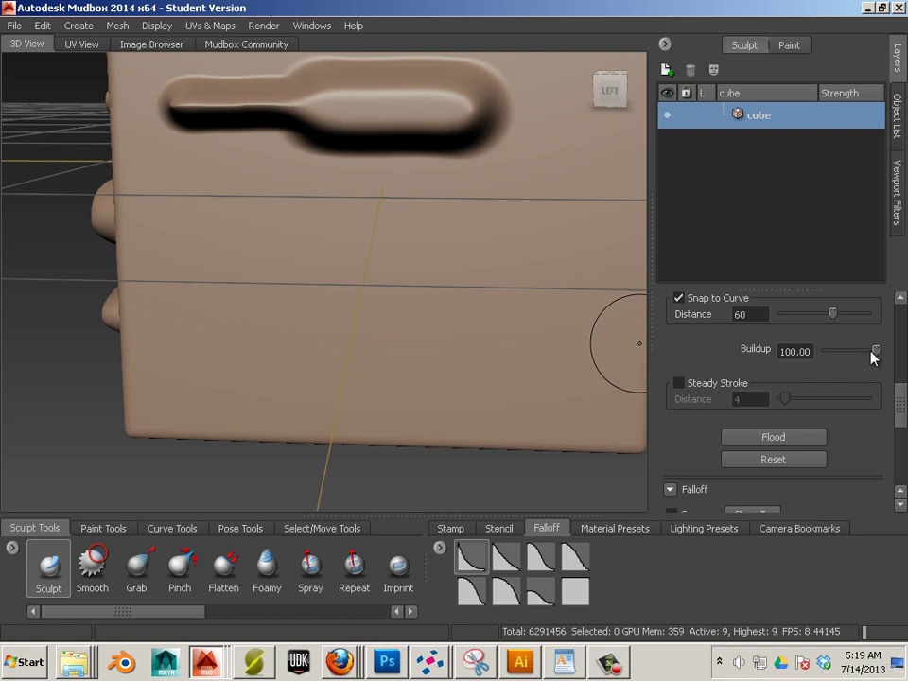
pyautogui.moveTo(863, 355); pyautogui.dragTo(848, 355)
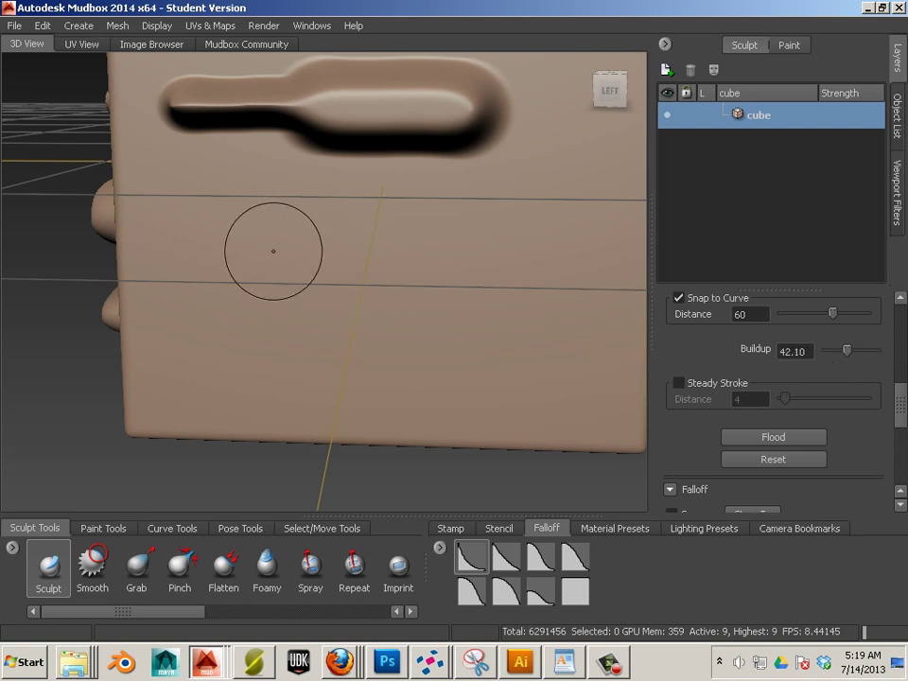
pyautogui.moveTo(215, 235)
pyautogui.mouseDown()
pyautogui.moveTo(383, 229)
pyautogui.moveTo(508, 238)
pyautogui.mouseUp()
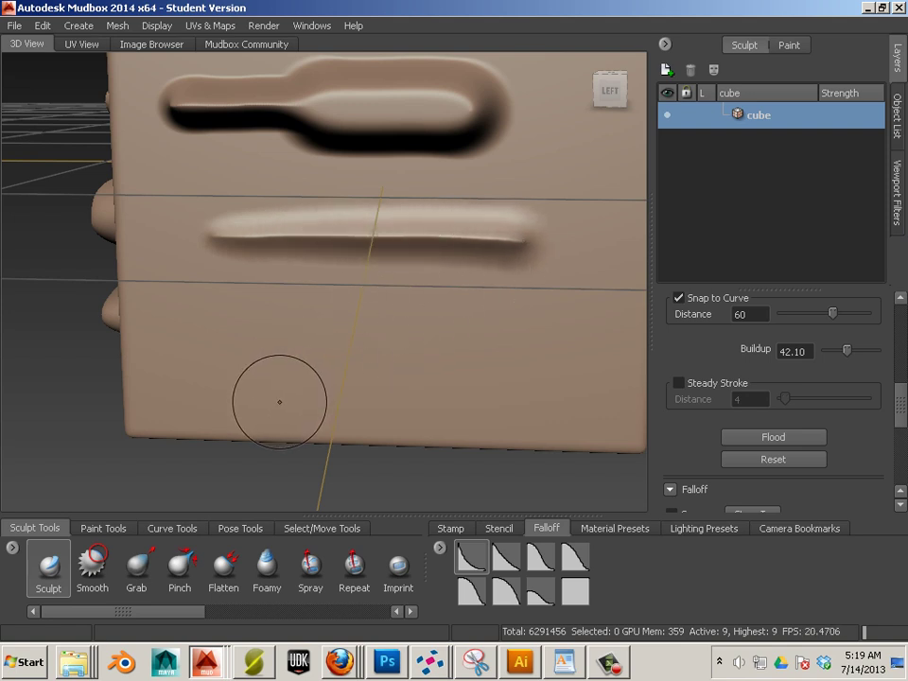
# Sculpt a U-shaped ridge that wraps around the lower horizontal ridge on the cube's left face.
pyautogui.moveTo(270, 343)
pyautogui.mouseDown()
pyautogui.moveTo(289, 326)
pyautogui.moveTo(568, 312)
pyautogui.moveTo(584, 241)
pyautogui.moveTo(550, 193)
pyautogui.moveTo(287, 192)
pyautogui.mouseUp()
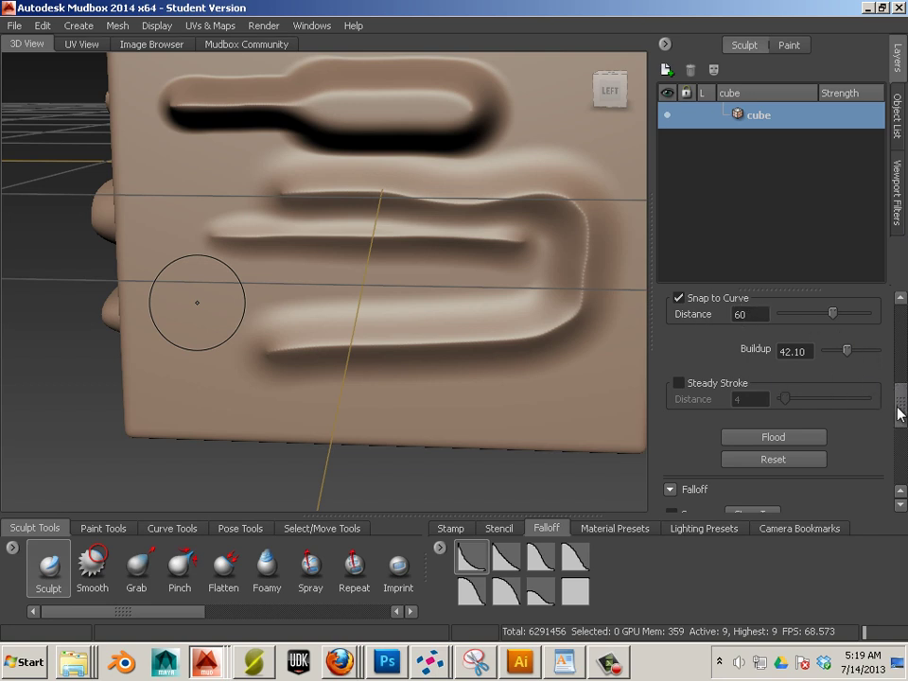
# Enable the stamp image with the brick-like grid stamp and sculpt a horizontal textured stroke below the ridges on the front face.
pyautogui.moveTo(899, 413); pyautogui.dragTo(892, 332)
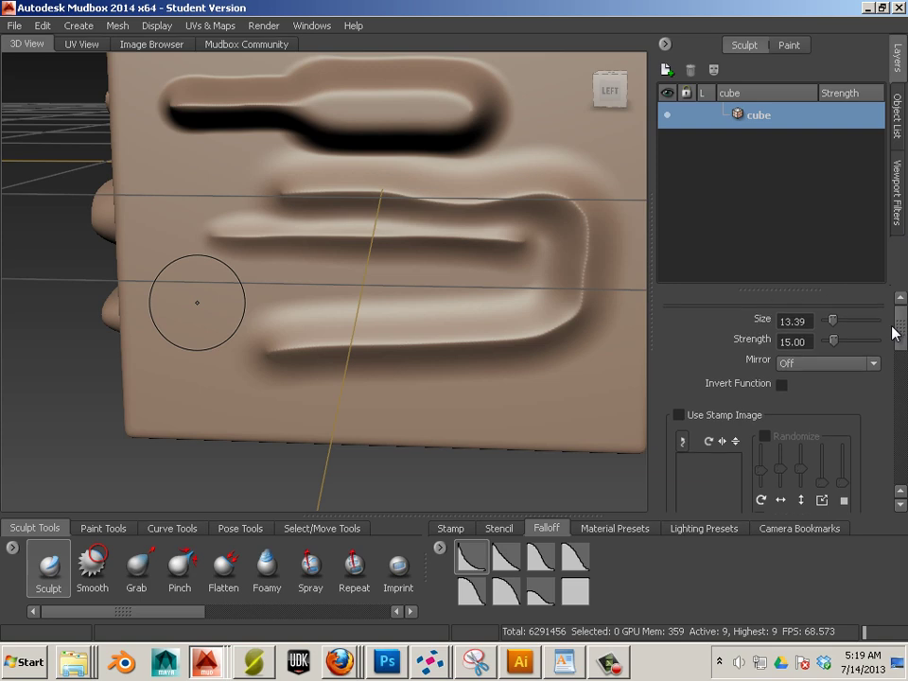
pyautogui.moveTo(540, 483)
pyautogui.keyDown('alt'); pyautogui.mouseDown()
pyautogui.moveTo(331, 478)
pyautogui.moveTo(437, 386)
pyautogui.mouseUp(); pyautogui.keyUp('alt')
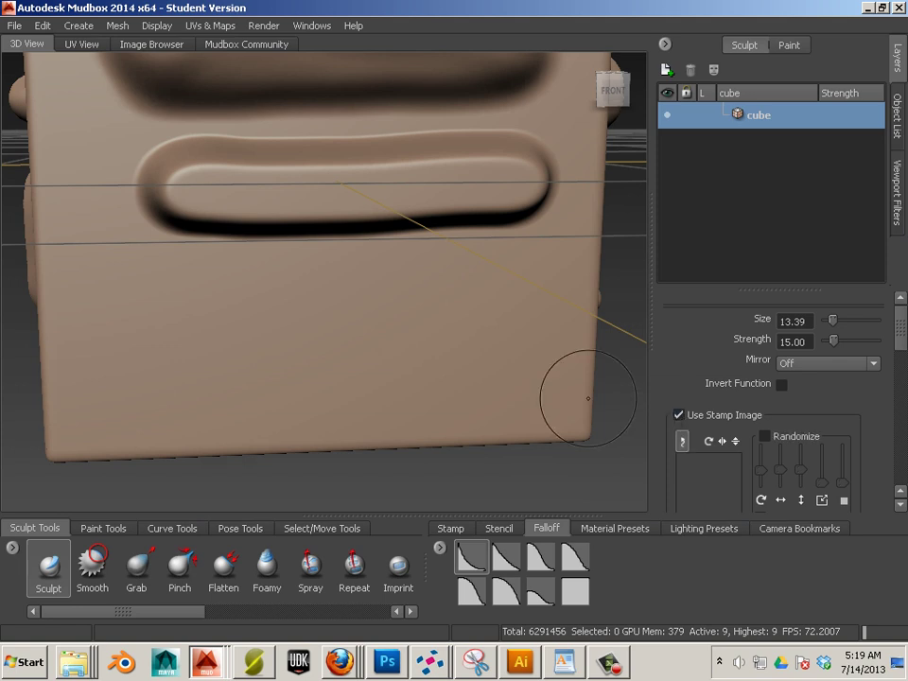
pyautogui.click(445, 529)
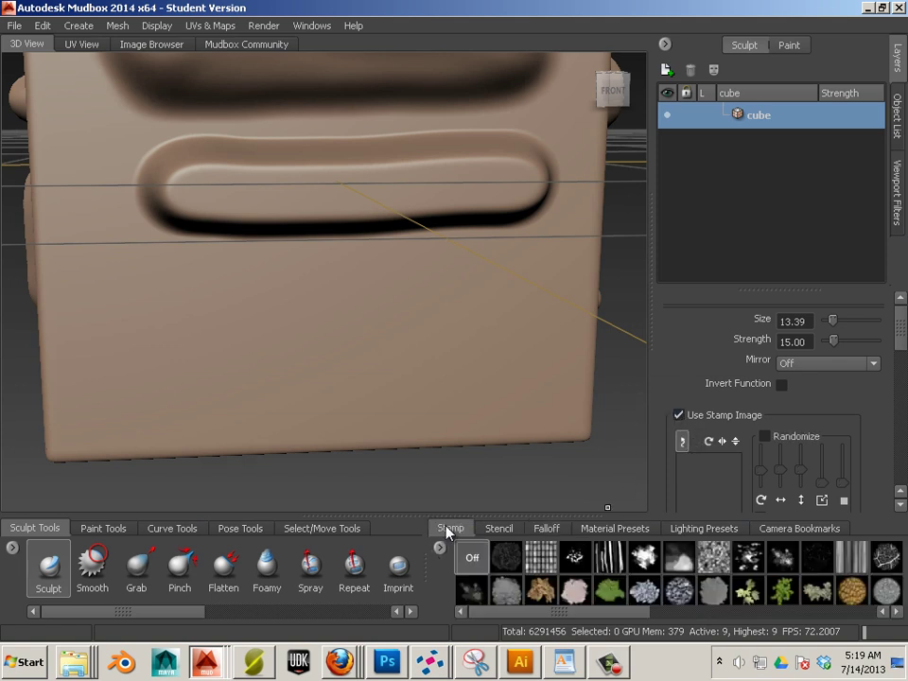
pyautogui.click(541, 556)
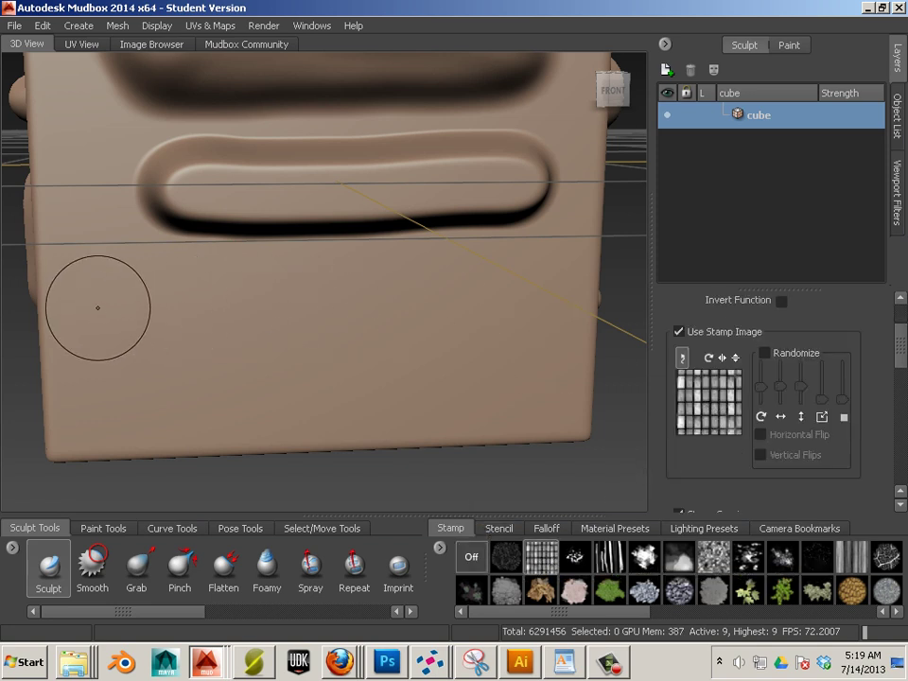
pyautogui.moveTo(101, 308); pyautogui.dragTo(431, 295)
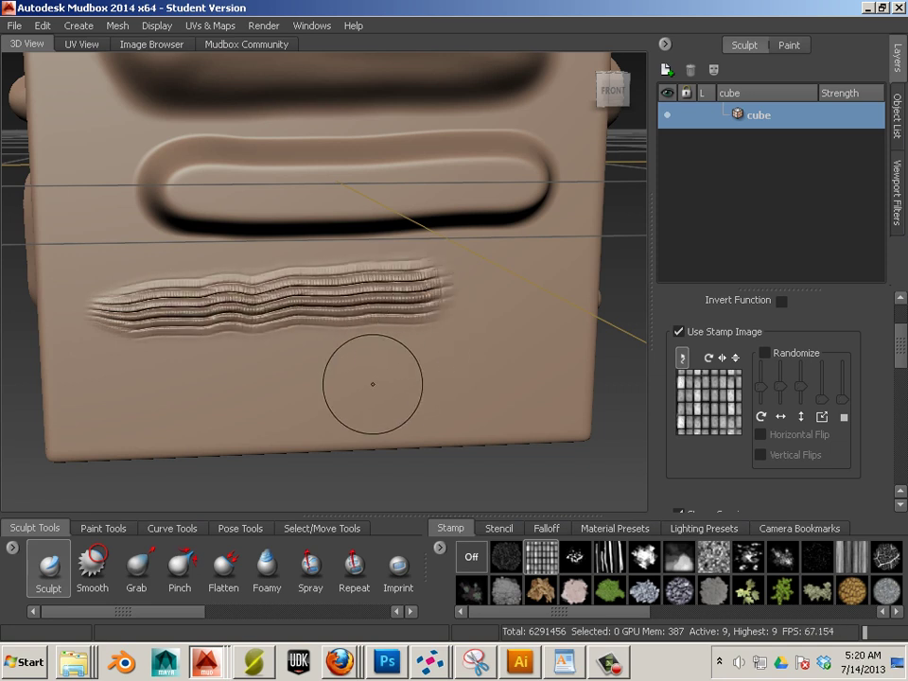
pyautogui.keyDown('alt'); pyautogui.moveTo(373, 384); pyautogui.dragTo(413, 469, button='right'); pyautogui.keyUp('alt')
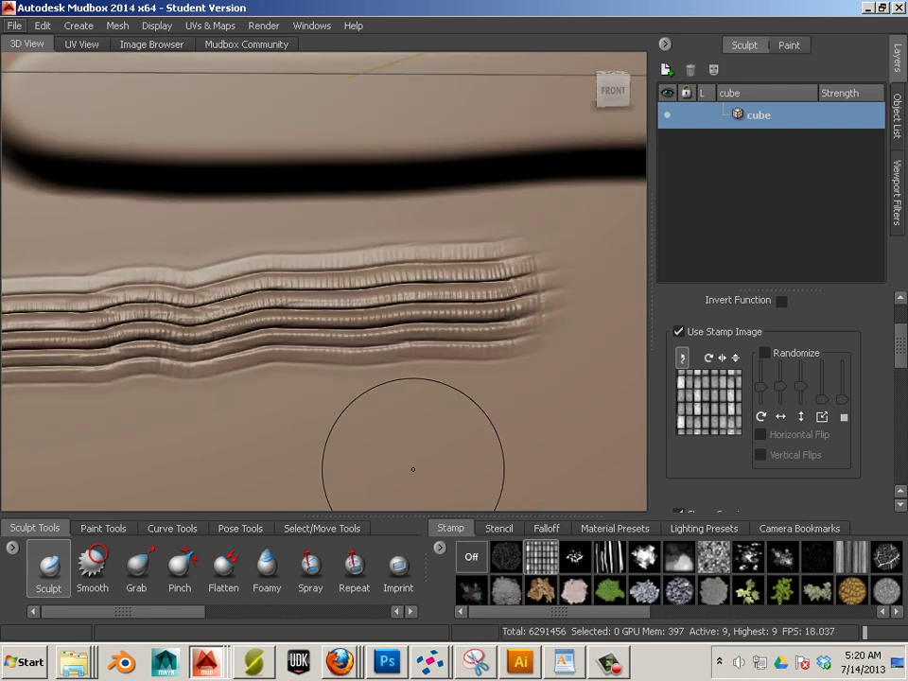
pyautogui.keyDown('alt'); pyautogui.moveTo(412, 469); pyautogui.dragTo(397, 437); pyautogui.keyUp('alt')
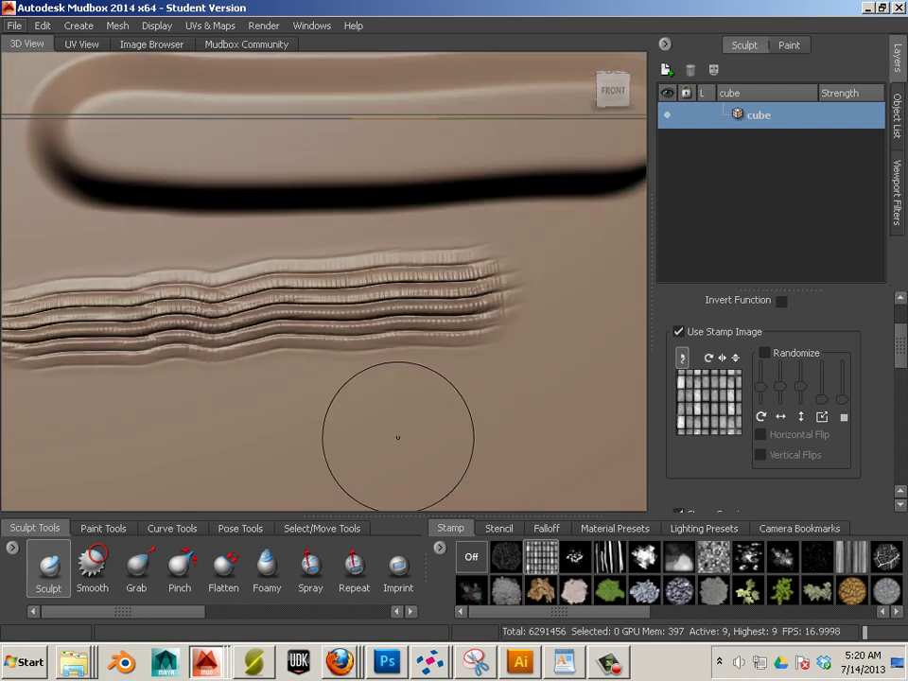
pyautogui.keyDown('alt'); pyautogui.moveTo(371, 381); pyautogui.dragTo(394, 362); pyautogui.keyUp('alt')
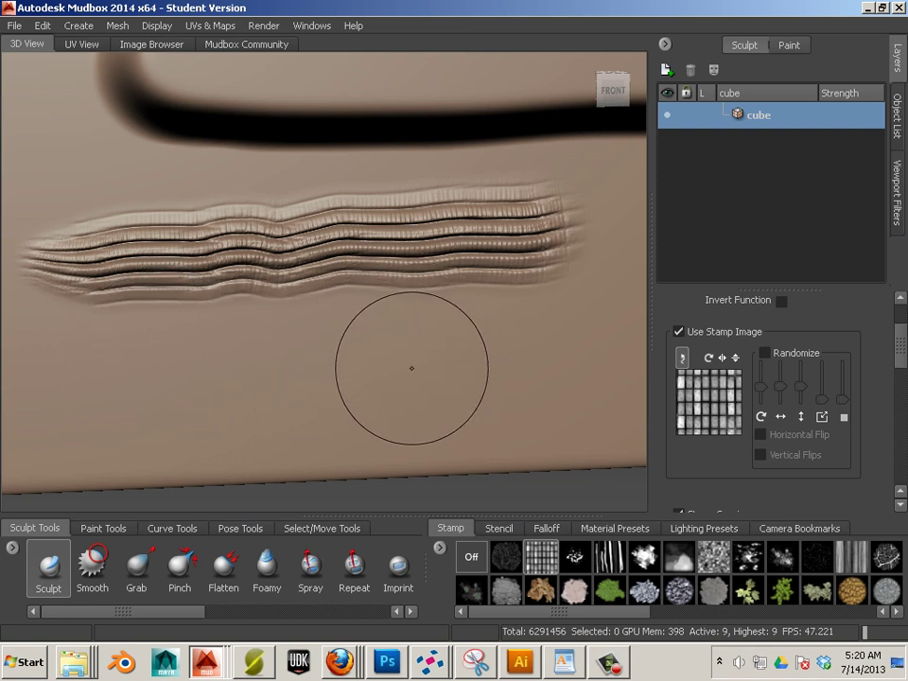
# Toggle the stamp's stroke-following orientation and sculpt a second horizontal textured stroke beneath the first on the front face.
pyautogui.click(684, 359)
pyautogui.moveTo(71, 365); pyautogui.dragTo(625, 355)
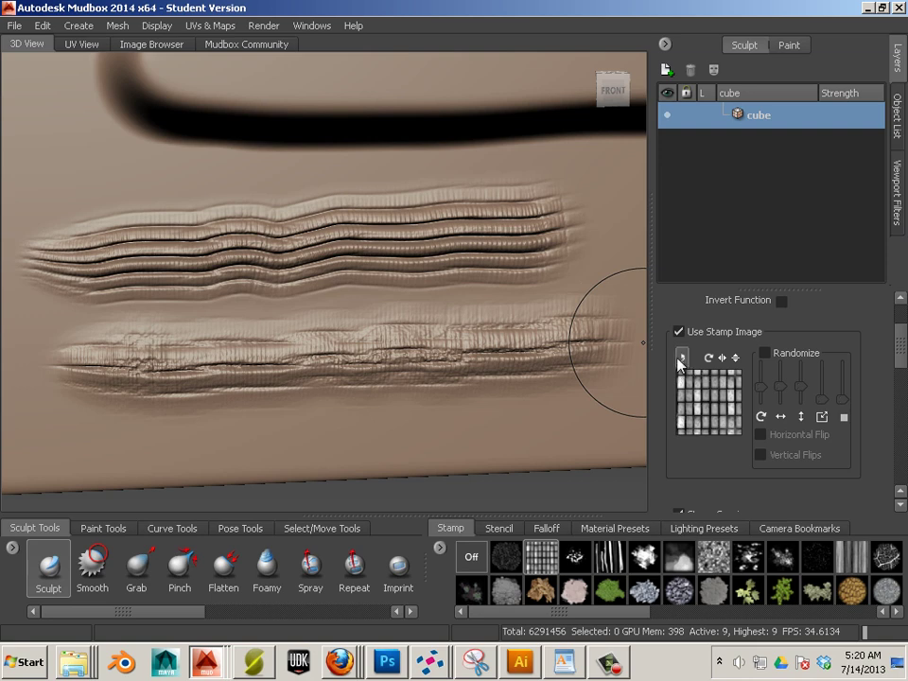
# Sculpt two horizontal textured strokes on the cube's top face, rotating the stamp image before each one.
pyautogui.scroll(-5, 464, 249)
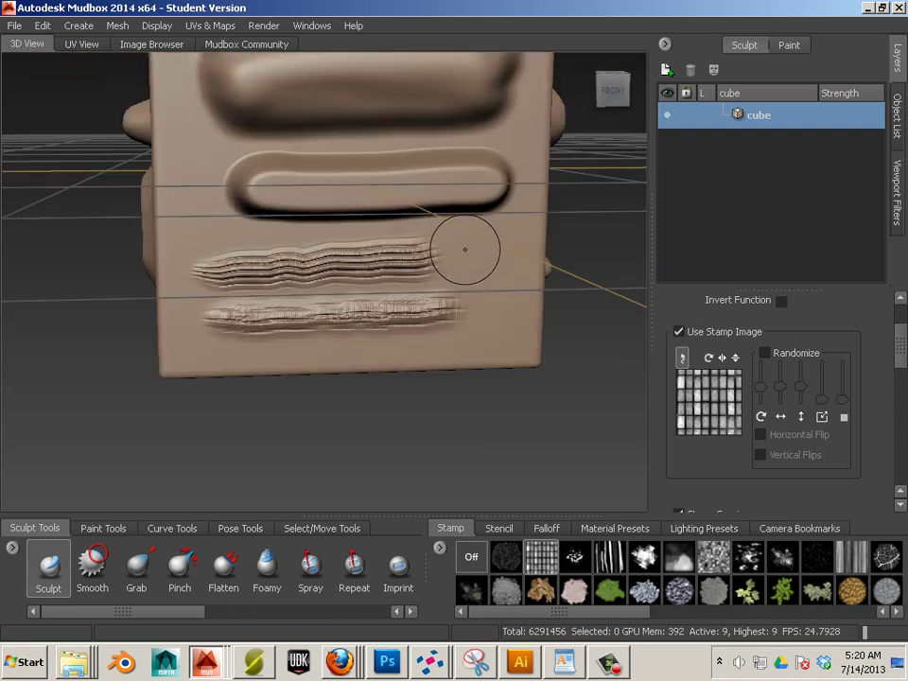
pyautogui.moveTo(441, 222)
pyautogui.keyDown('alt'); pyautogui.mouseDown()
pyautogui.moveTo(420, 280)
pyautogui.moveTo(449, 336)
pyautogui.mouseUp(); pyautogui.keyUp('alt')
pyautogui.scroll(1, 454, 337)
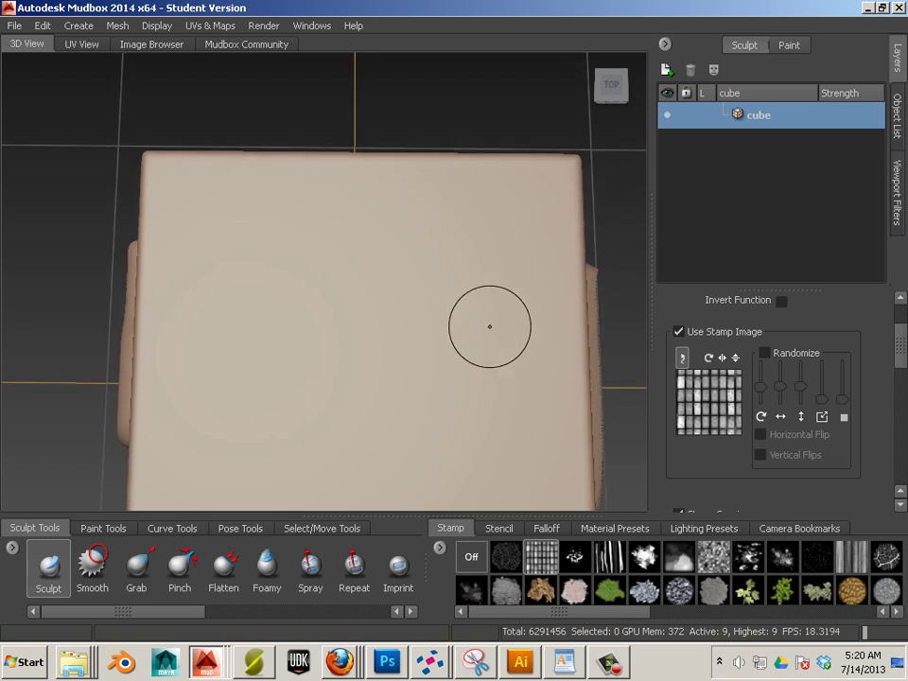
pyautogui.click(708, 358)
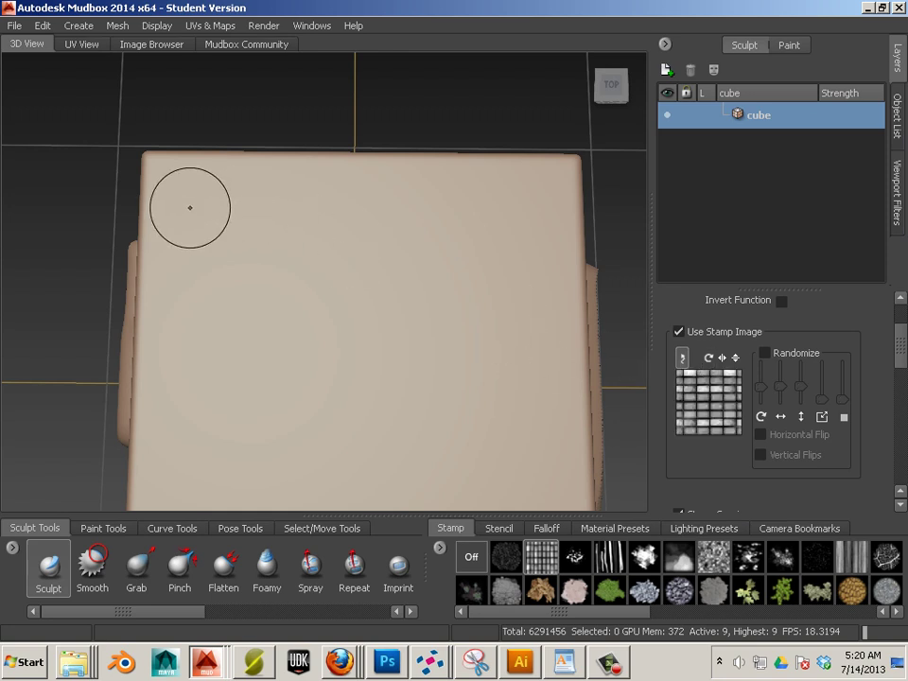
pyautogui.moveTo(188, 205); pyautogui.dragTo(472, 207)
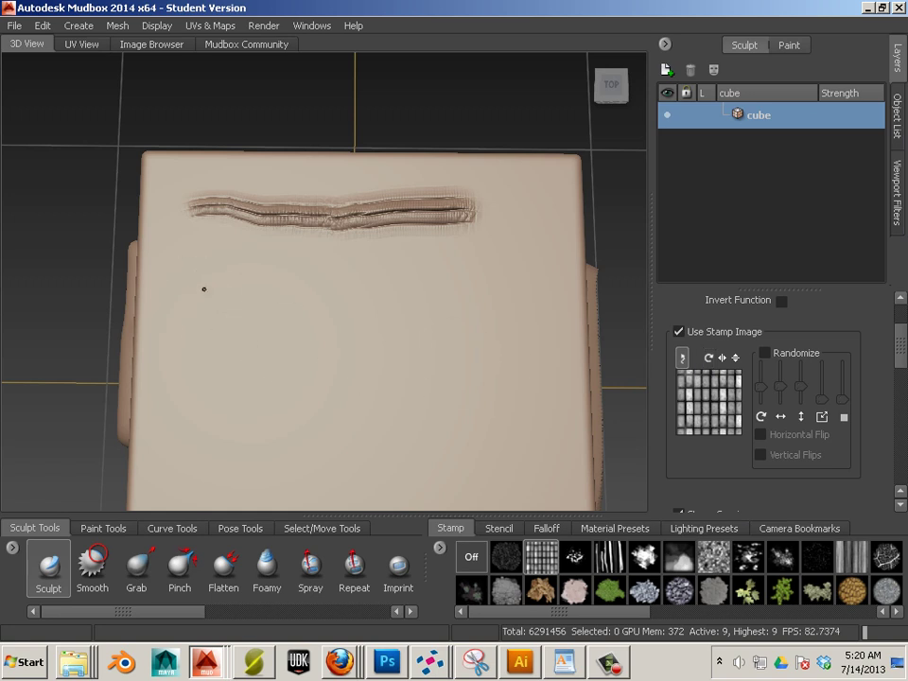
pyautogui.moveTo(202, 289); pyautogui.dragTo(470, 274)
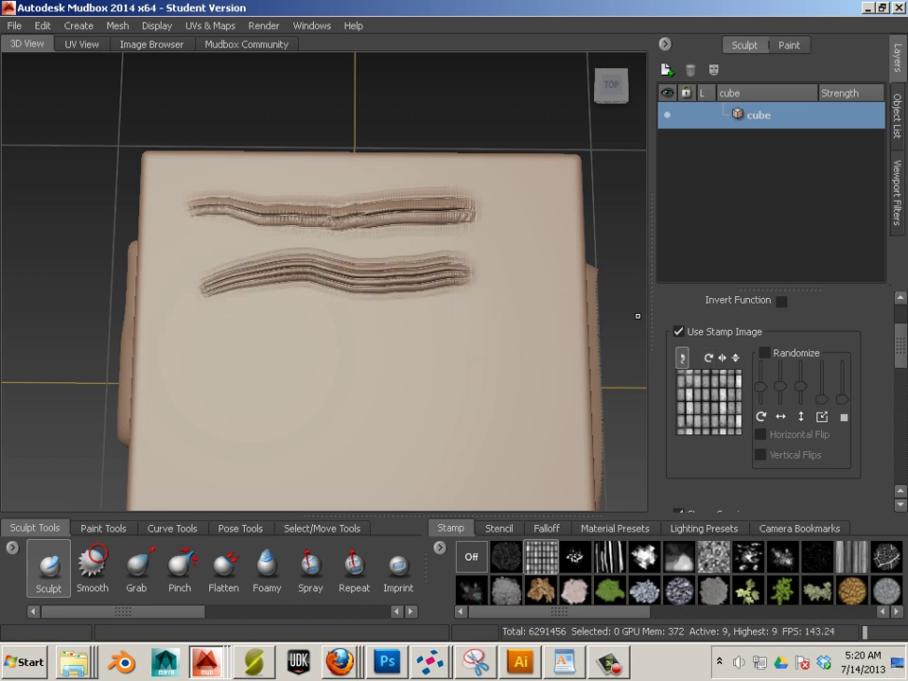
pyautogui.scroll(4, 248, 369)
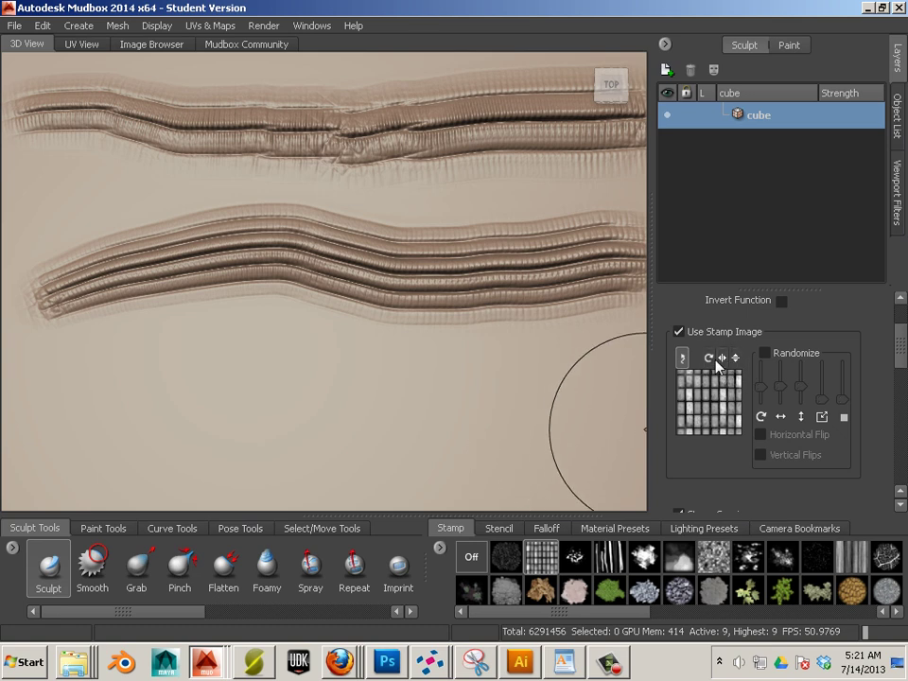
# Randomize the stamp with only rotation at maximum and sculpt a back-and-forth textured patch below the two strokes on the top face.
pyautogui.click(765, 354)
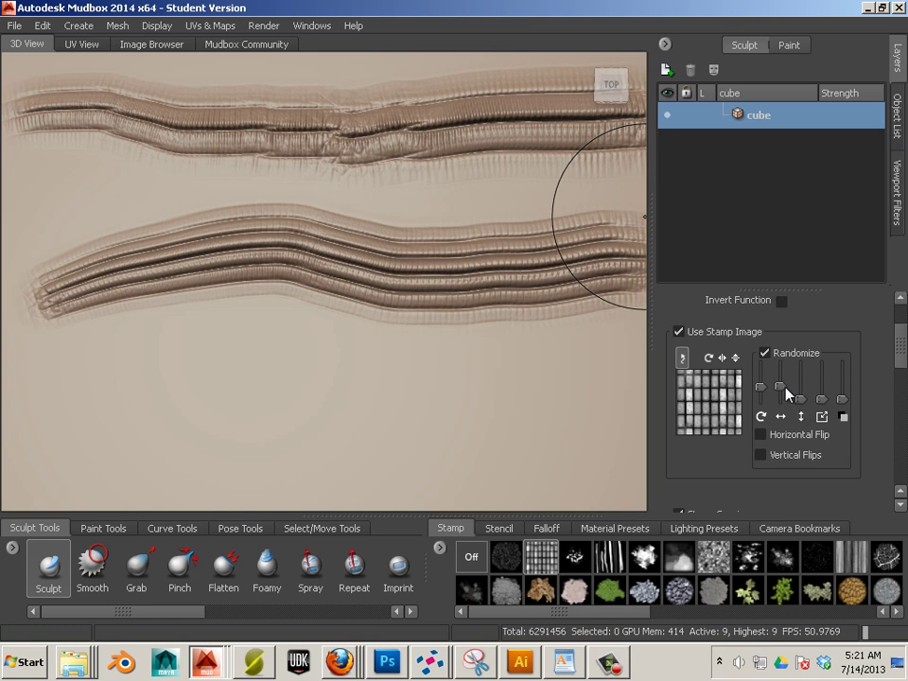
pyautogui.moveTo(785, 392); pyautogui.dragTo(777, 398)
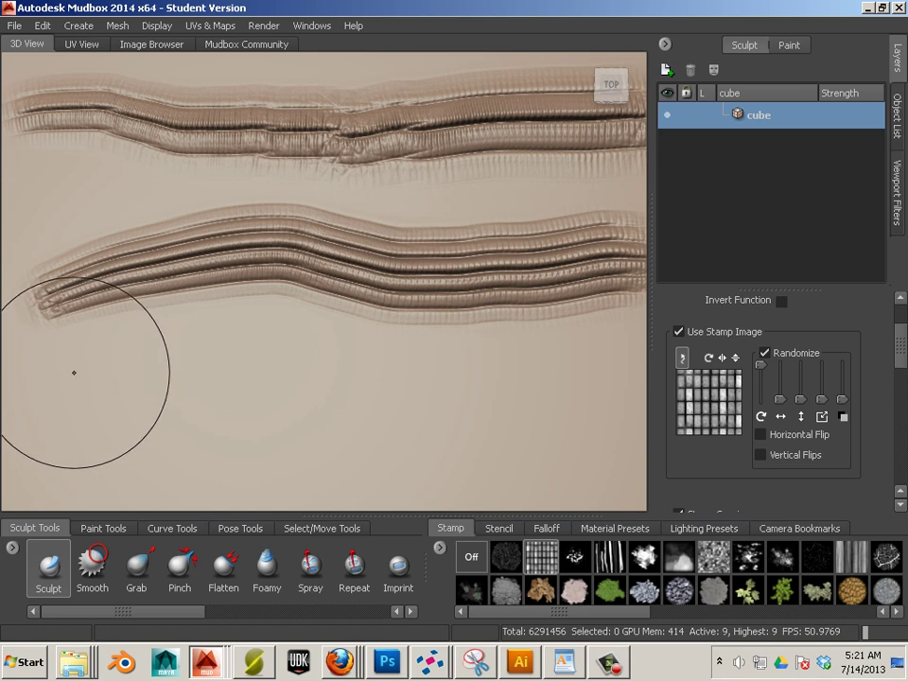
pyautogui.moveTo(73, 375)
pyautogui.mouseDown()
pyautogui.moveTo(399, 369)
pyautogui.moveTo(511, 388)
pyautogui.moveTo(435, 452)
pyautogui.moveTo(104, 445)
pyautogui.moveTo(15, 463)
pyautogui.moveTo(14, 504)
pyautogui.mouseUp()
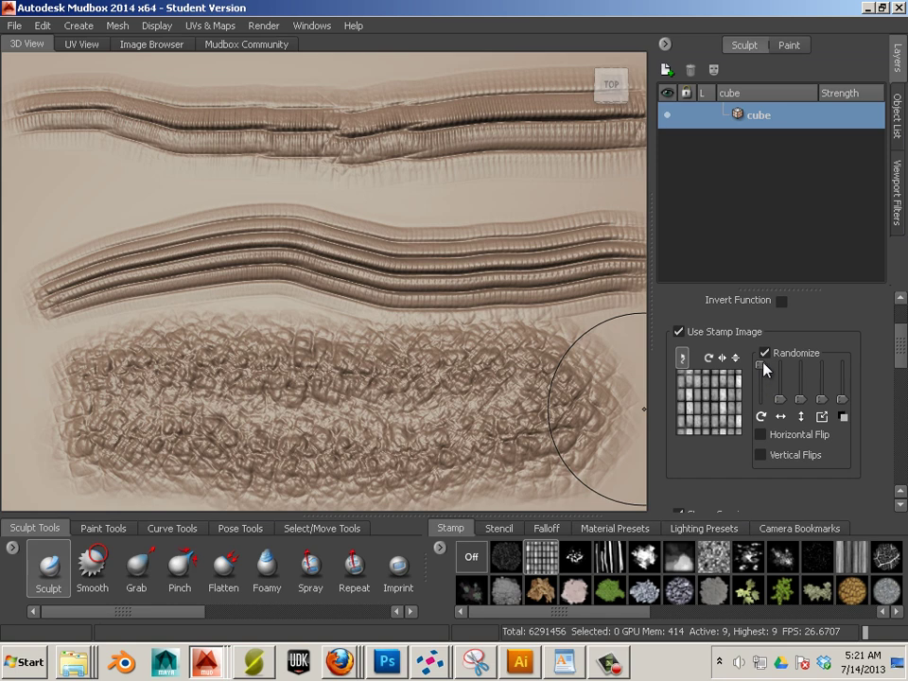
# Set rotation randomness to minimum and scale randomness to maximum, then sculpt horizontal strokes beside the existing ones on the top face.
pyautogui.moveTo(763, 370); pyautogui.dragTo(763, 422)
pyautogui.moveTo(492, 317); pyautogui.dragTo(133, 305)
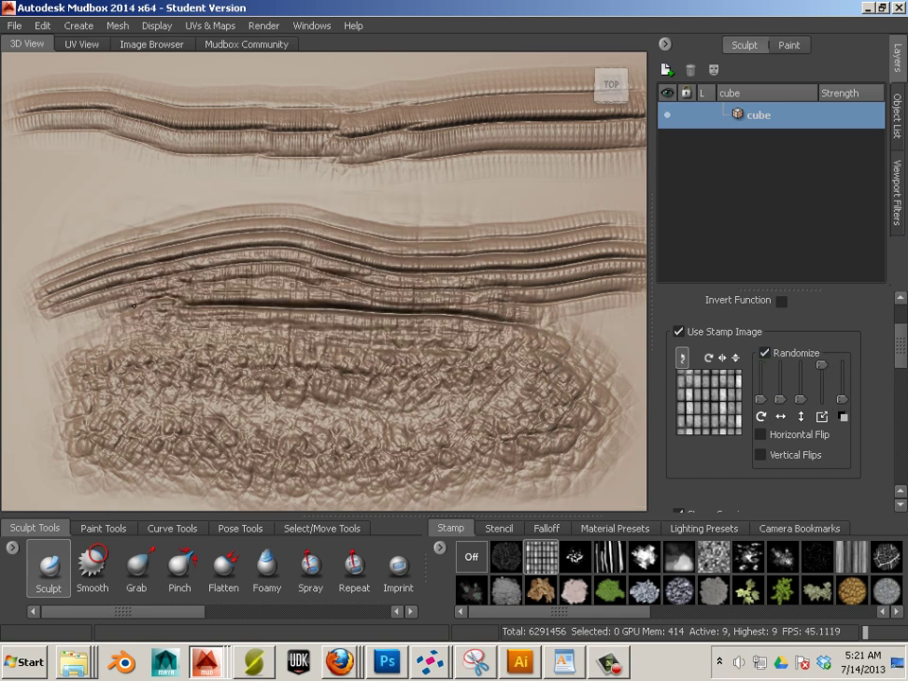
pyautogui.moveTo(435, 187)
pyautogui.mouseDown()
pyautogui.moveTo(245, 186)
pyautogui.moveTo(24, 201)
pyautogui.mouseUp()
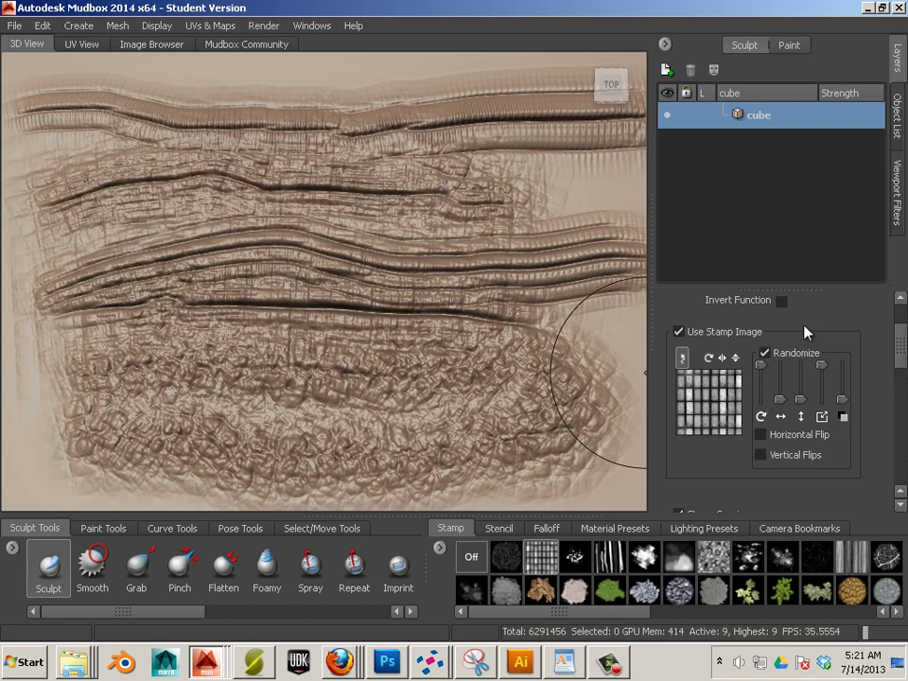
# Sculpt a wide back-and-forth patch below the first one, with both rotation and scale randomness at maximum.
pyautogui.scroll(1, 804, 326)
pyautogui.scroll(-2, 804, 328)
pyautogui.scroll(-3, 450, 286)
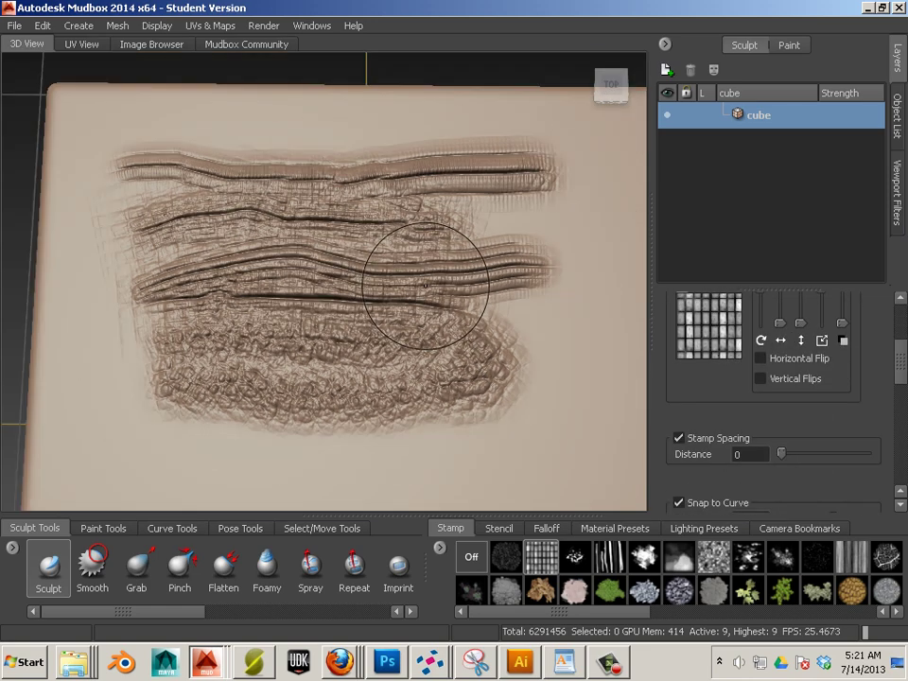
pyautogui.moveTo(523, 320)
pyautogui.keyDown('alt'); pyautogui.mouseDown(button='middle')
pyautogui.moveTo(445, 249)
pyautogui.moveTo(371, 148)
pyautogui.mouseUp(button='middle'); pyautogui.keyUp('alt')
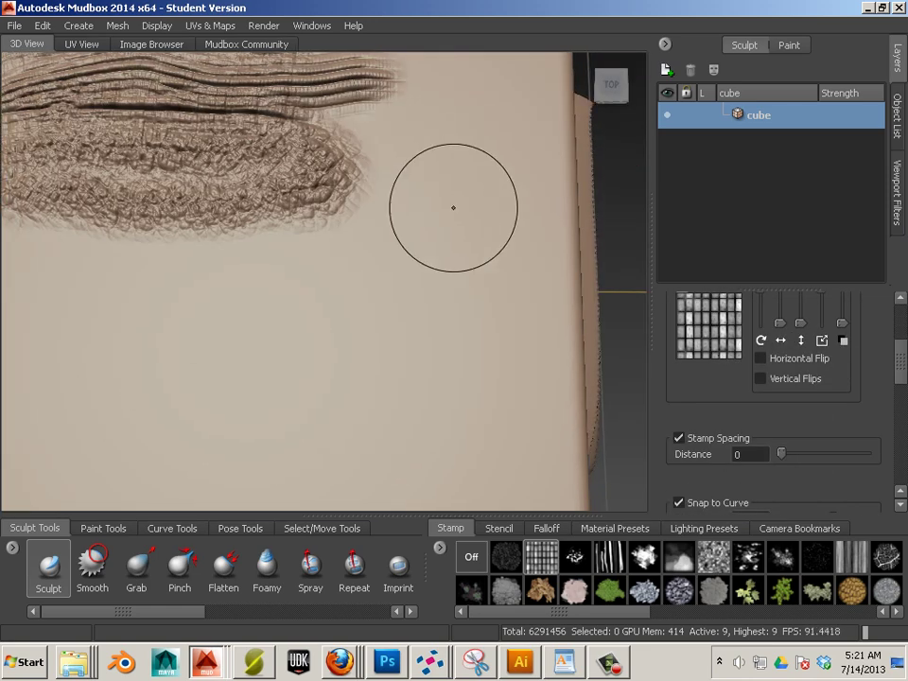
pyautogui.moveTo(94, 307)
pyautogui.mouseDown()
pyautogui.moveTo(71, 304)
pyautogui.moveTo(148, 318)
pyautogui.moveTo(438, 288)
pyautogui.moveTo(397, 244)
pyautogui.moveTo(308, 257)
pyautogui.moveTo(57, 248)
pyautogui.mouseUp()
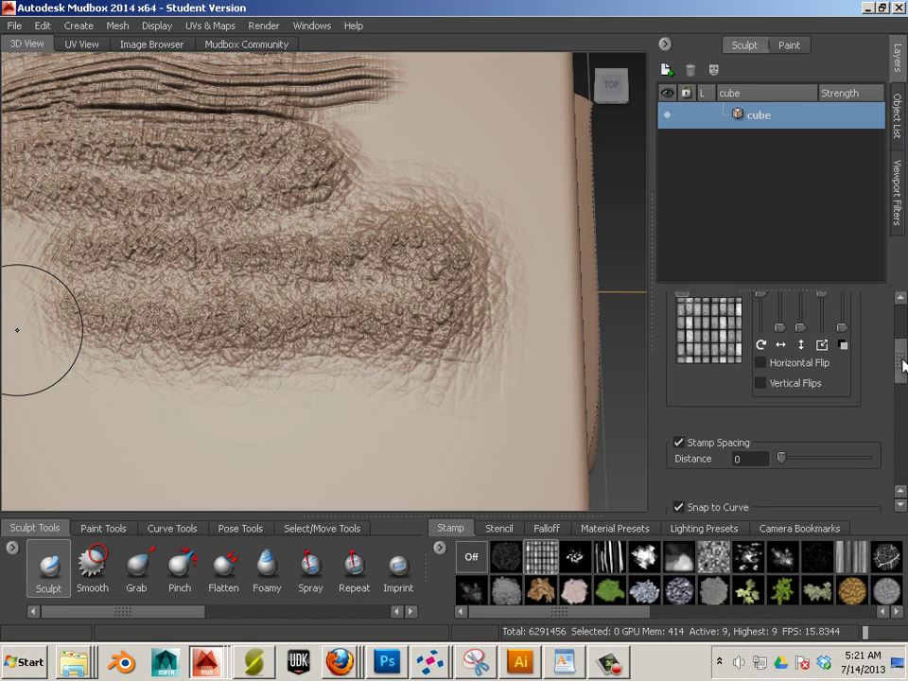
# Turn off the stamp image and sculpt two thin horizontal strokes with a 4.20 brush size below the textured patch.
pyautogui.scroll(3, 899, 369)
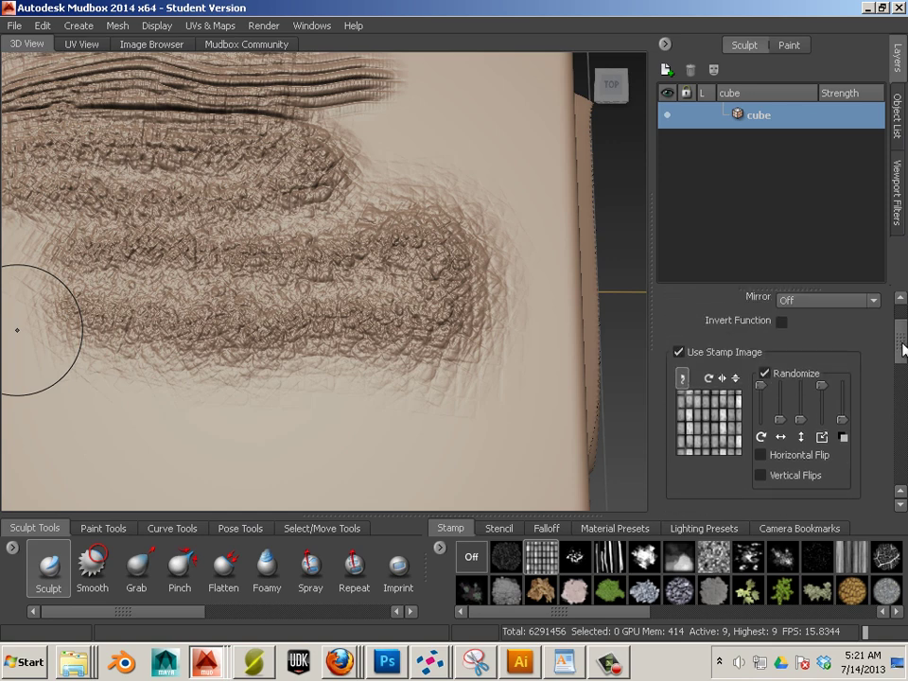
pyautogui.click(679, 348)
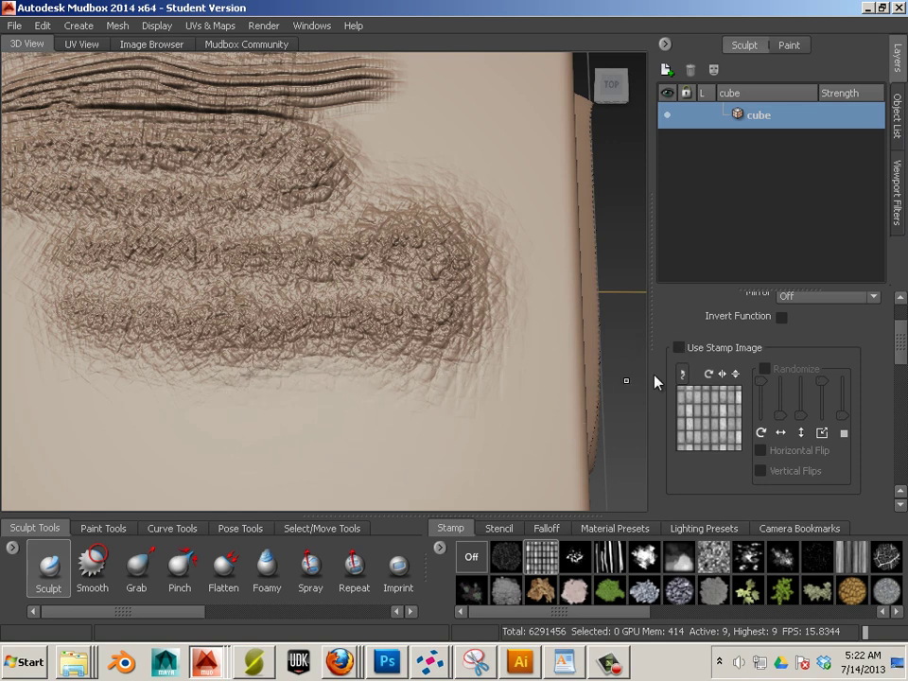
pyautogui.moveTo(596, 390)
pyautogui.mouseDown()
pyautogui.moveTo(324, 453)
pyautogui.moveTo(262, 441)
pyautogui.mouseUp()
pyautogui.moveTo(92, 437); pyautogui.dragTo(359, 450)
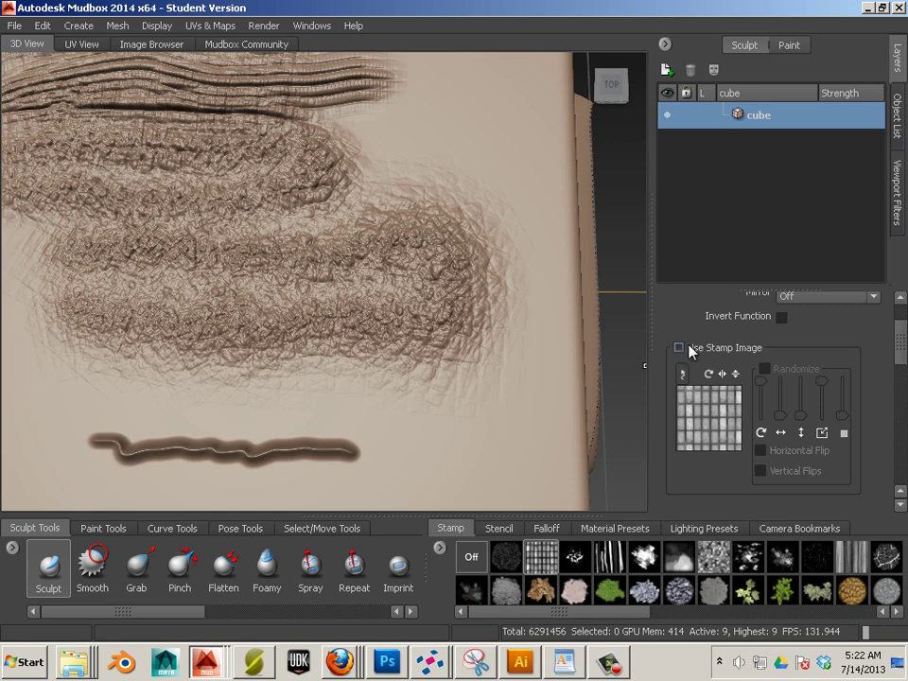
pyautogui.moveTo(401, 450); pyautogui.dragTo(527, 452)
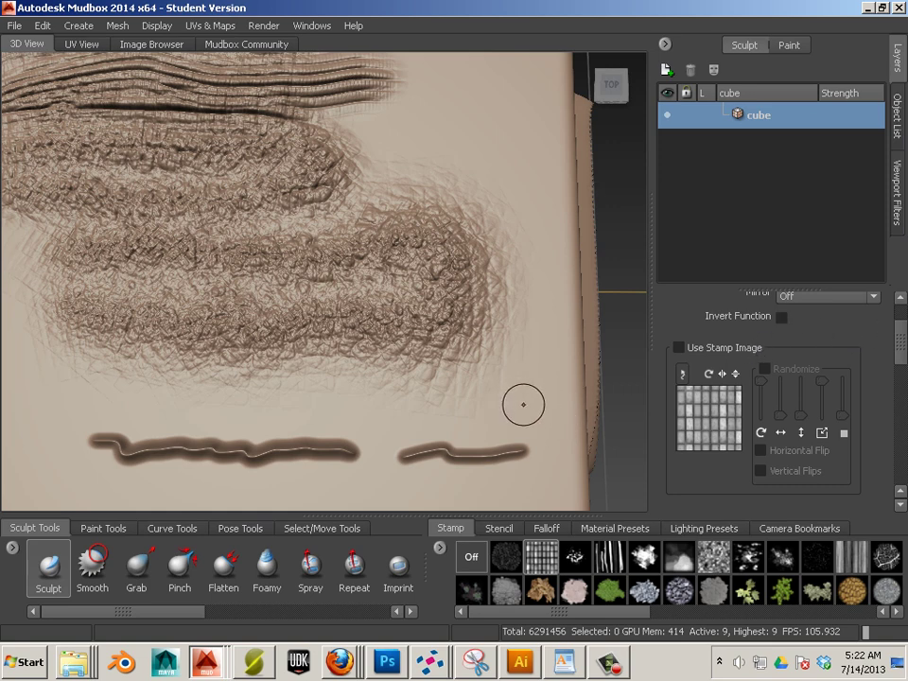
# Sculpt three thin vertical strokes along the right edge of the cube's top face.
pyautogui.moveTo(537, 421); pyautogui.dragTo(540, 289)
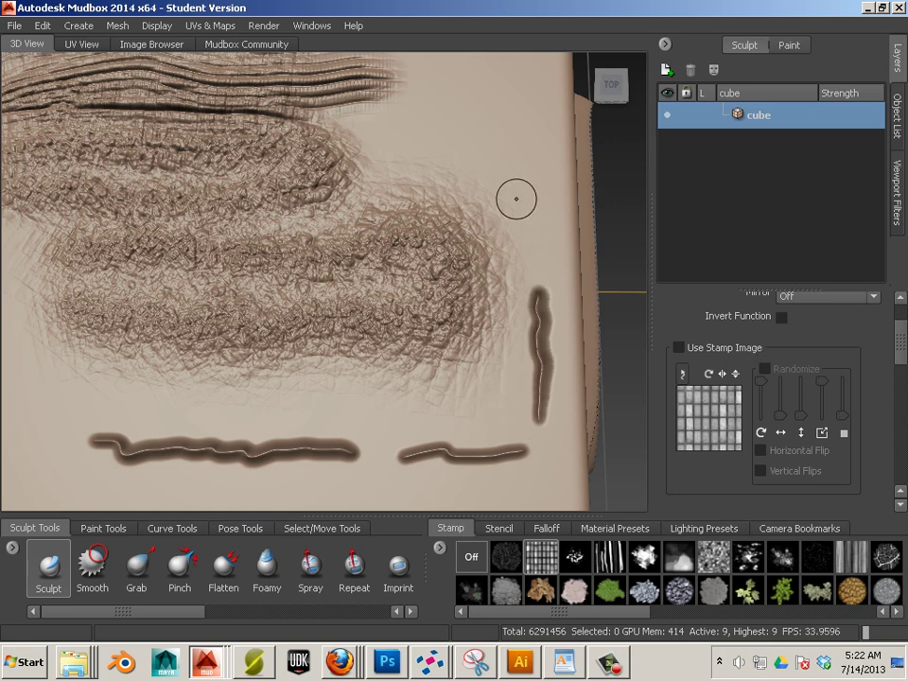
pyautogui.moveTo(511, 89); pyautogui.dragTo(514, 251)
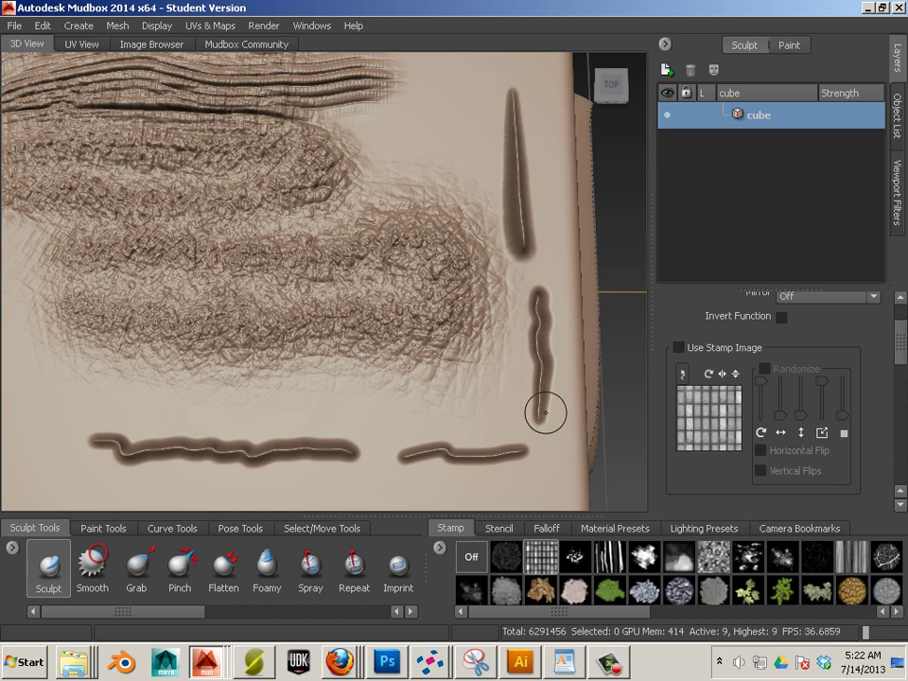
pyautogui.moveTo(555, 251); pyautogui.dragTo(551, 58)
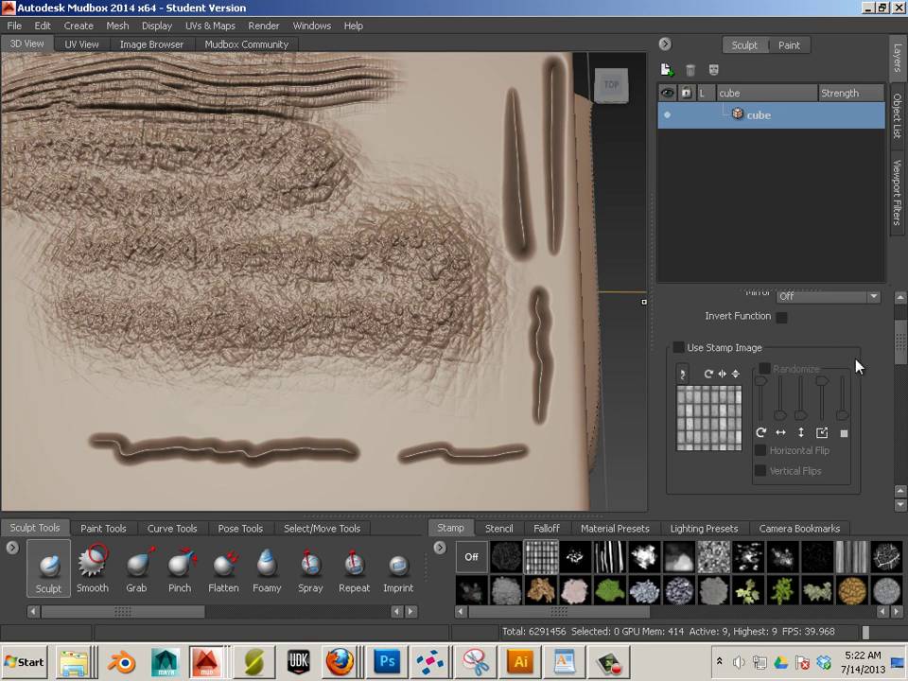
# Set the Sculpt brush's mirroring to X, facing the cube's blank bottom face.
pyautogui.moveTo(902, 352); pyautogui.dragTo(903, 318)
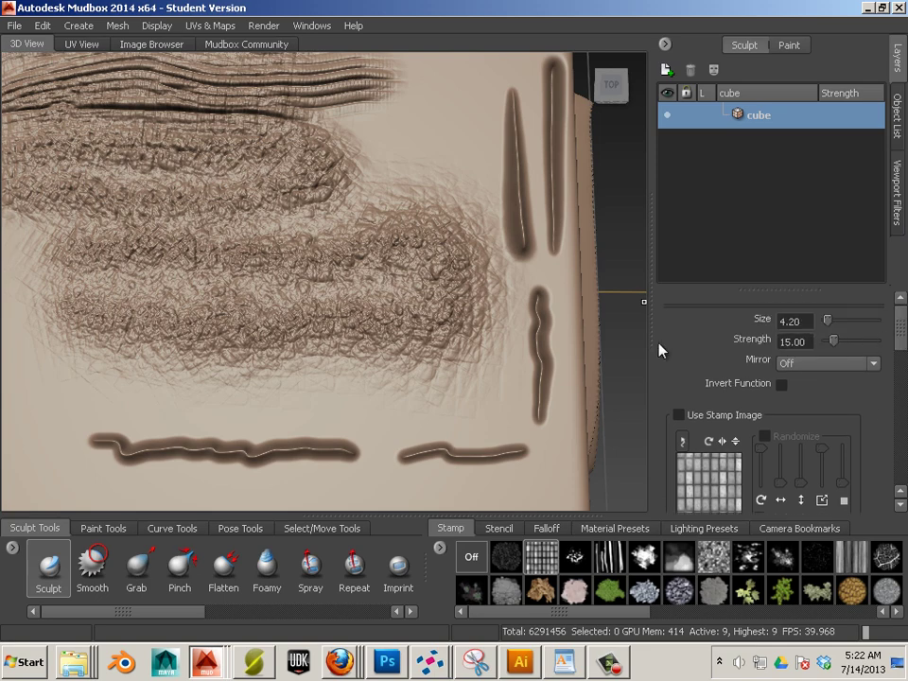
pyautogui.moveTo(594, 442)
pyautogui.keyDown('alt'); pyautogui.mouseDown()
pyautogui.moveTo(583, 422)
pyautogui.moveTo(444, 371)
pyautogui.moveTo(367, 360)
pyautogui.moveTo(296, 324)
pyautogui.moveTo(295, 238)
pyautogui.moveTo(273, 227)
pyautogui.moveTo(222, 249)
pyautogui.moveTo(233, 249)
pyautogui.mouseUp(); pyautogui.keyUp('alt')
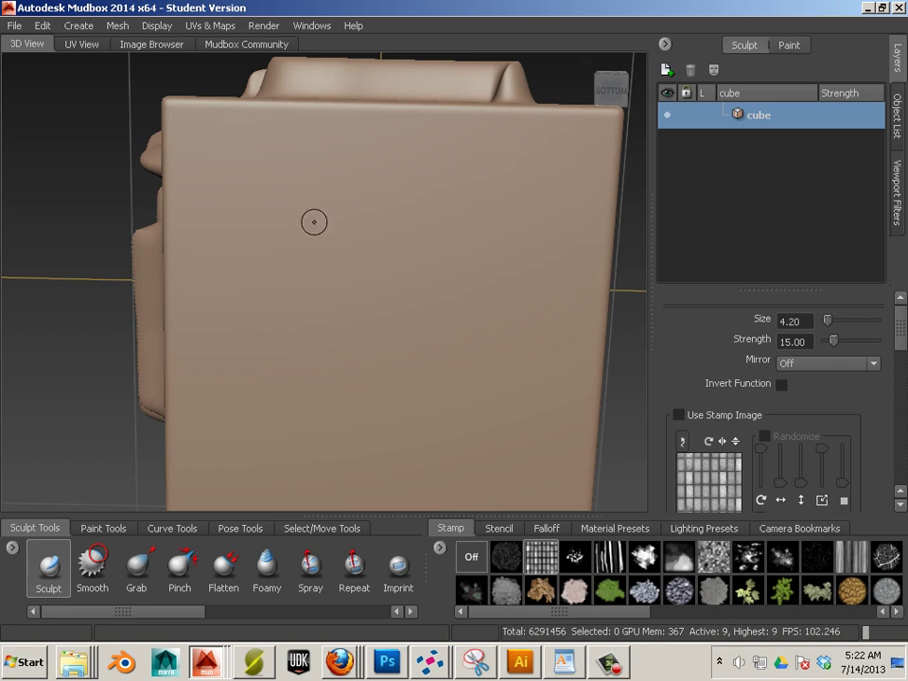
pyautogui.click(797, 366)
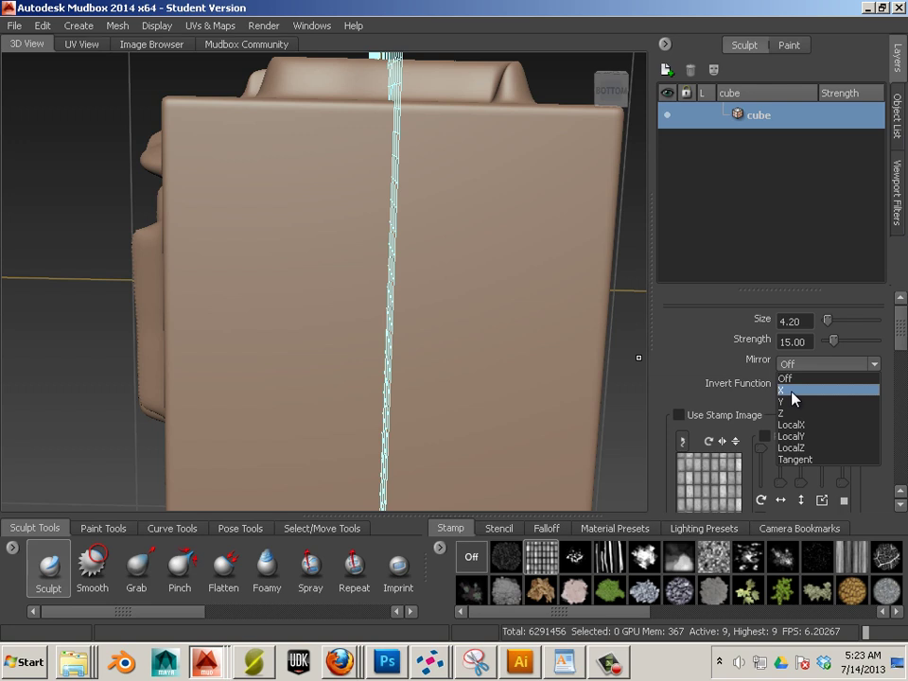
pyautogui.click(791, 392)
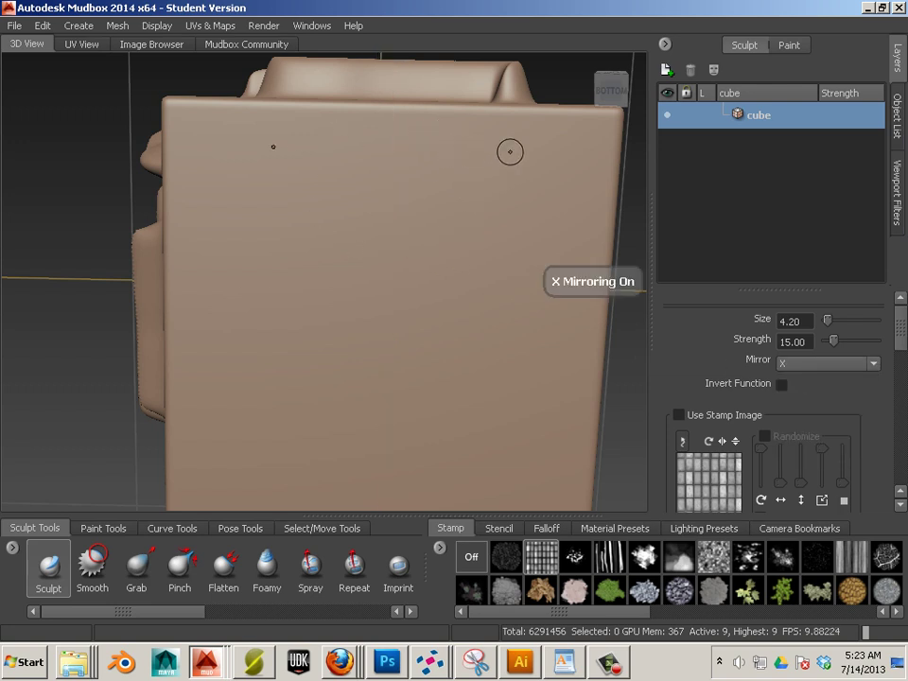
# Sculpt several short curved strokes with X mirroring across the upper part of the cube's bottom face at strength 15.
pyautogui.moveTo(510, 151)
pyautogui.mouseDown()
pyautogui.moveTo(501, 150)
pyautogui.moveTo(523, 169)
pyautogui.moveTo(484, 199)
pyautogui.moveTo(533, 207)
pyautogui.moveTo(574, 155)
pyautogui.moveTo(579, 188)
pyautogui.mouseUp()
pyautogui.moveTo(547, 222); pyautogui.dragTo(490, 258)
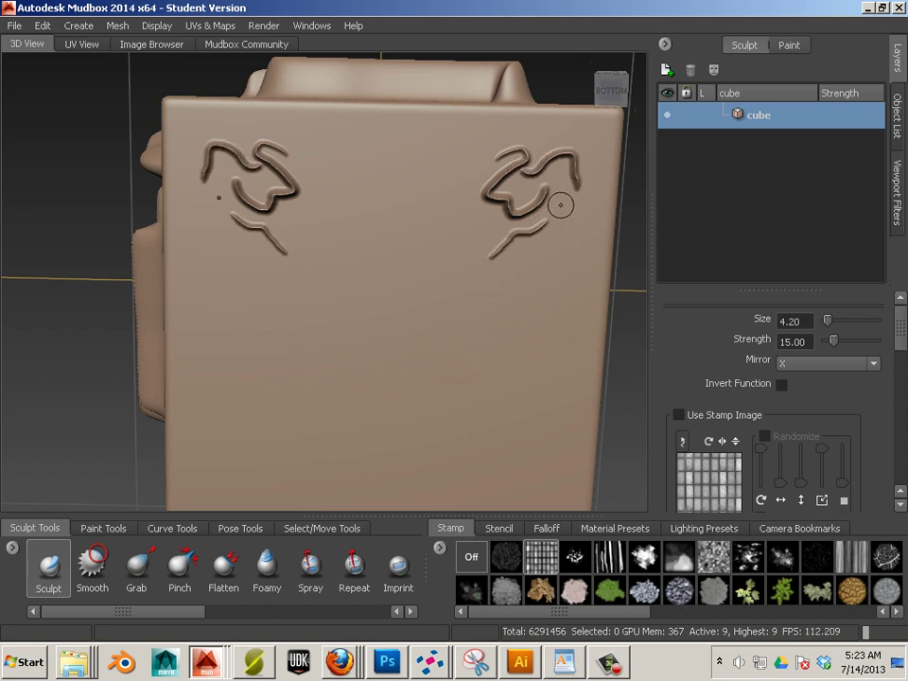
pyautogui.moveTo(557, 199)
pyautogui.mouseDown()
pyautogui.moveTo(540, 177)
pyautogui.moveTo(530, 187)
pyautogui.moveTo(512, 181)
pyautogui.mouseUp()
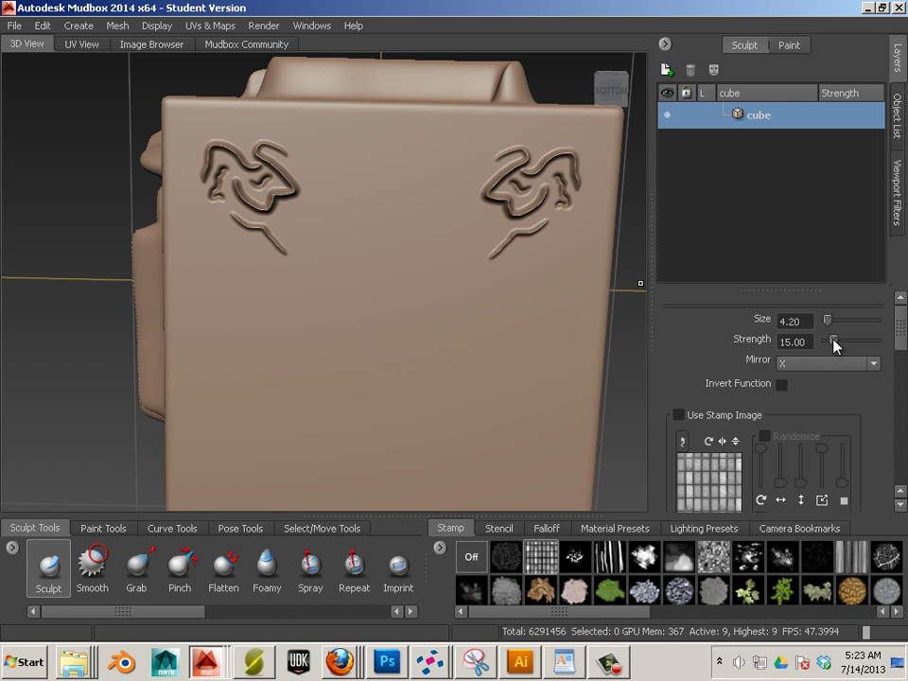
# Set the brush strength to 5.30 and sculpt two long, roughly vertical mirrored strokes below the curved ones.
pyautogui.moveTo(833, 340); pyautogui.dragTo(827, 341)
pyautogui.moveTo(527, 282)
pyautogui.mouseDown()
pyautogui.moveTo(546, 304)
pyautogui.moveTo(510, 403)
pyautogui.mouseUp()
pyautogui.moveTo(471, 288)
pyautogui.mouseDown()
pyautogui.moveTo(481, 314)
pyautogui.moveTo(456, 405)
pyautogui.mouseUp()
# Try a diagonal stroke between the two long ridges at strength 100, viewed close up, and undo it.
pyautogui.keyDown('alt'); pyautogui.moveTo(412, 375); pyautogui.dragTo(454, 420, button='right'); pyautogui.keyUp('alt')
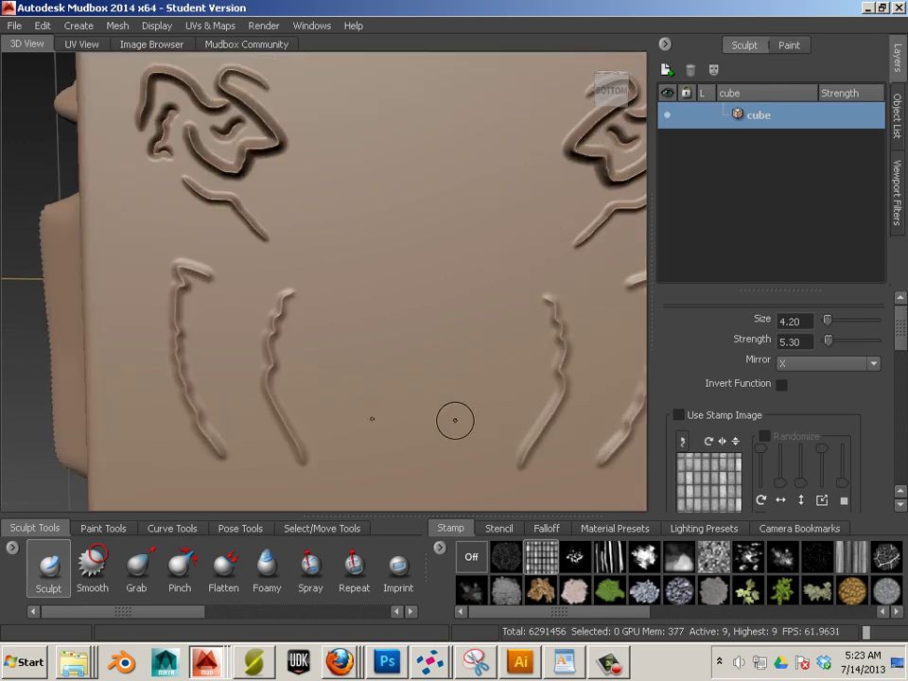
pyautogui.keyDown('alt'); pyautogui.moveTo(445, 375); pyautogui.dragTo(296, 351, button='middle'); pyautogui.keyUp('alt')
pyautogui.keyDown('alt'); pyautogui.moveTo(298, 352); pyautogui.dragTo(344, 411, button='right'); pyautogui.keyUp('alt')
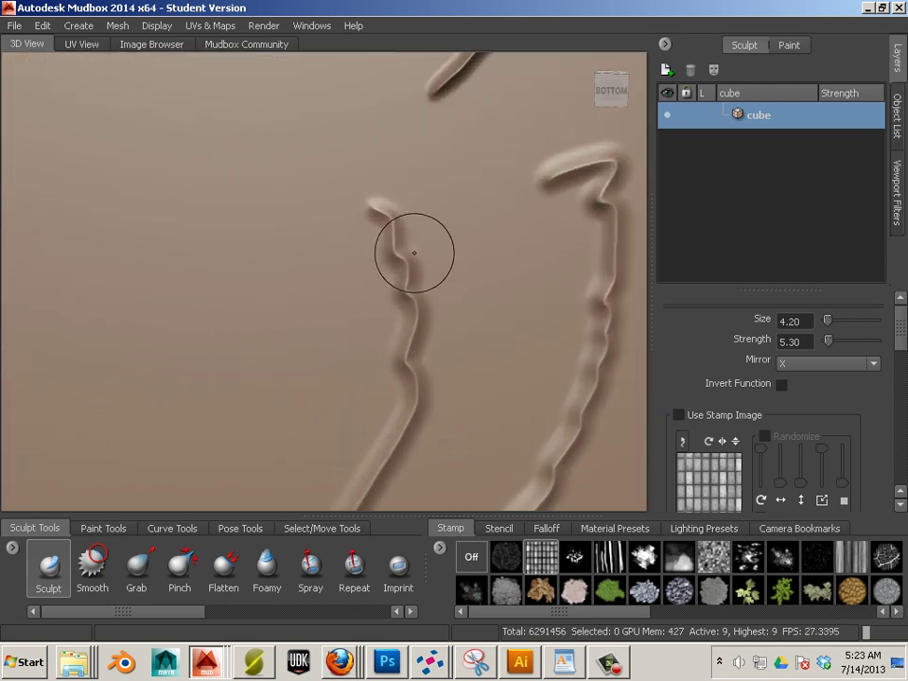
pyautogui.keyDown('alt'); pyautogui.moveTo(350, 407); pyautogui.dragTo(275, 314, button='middle'); pyautogui.keyUp('alt')
pyautogui.keyDown('alt'); pyautogui.moveTo(305, 321); pyautogui.dragTo(408, 397, button='right'); pyautogui.keyUp('alt')
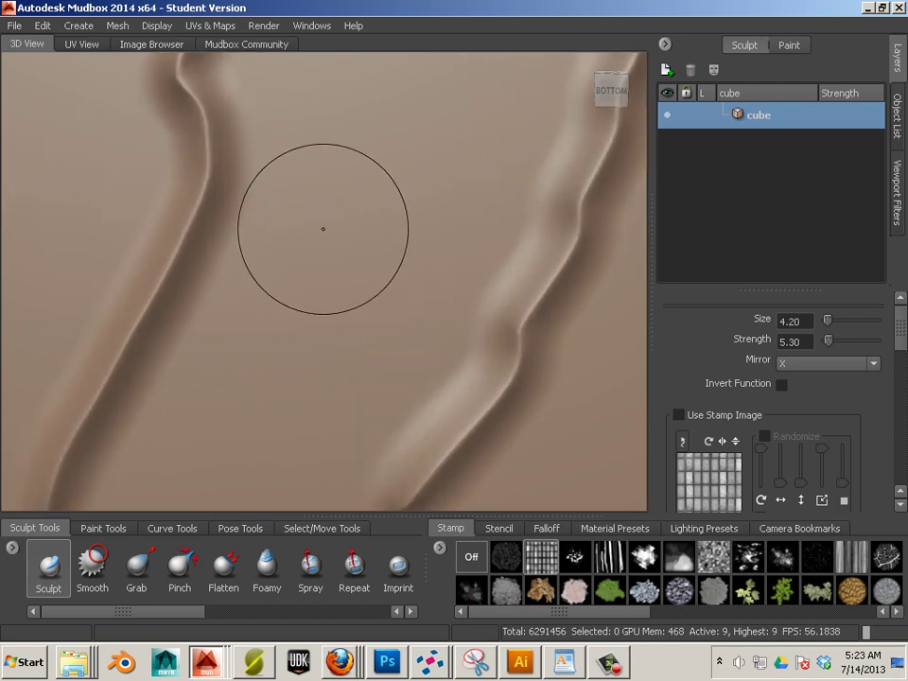
pyautogui.moveTo(828, 340); pyautogui.dragTo(876, 341)
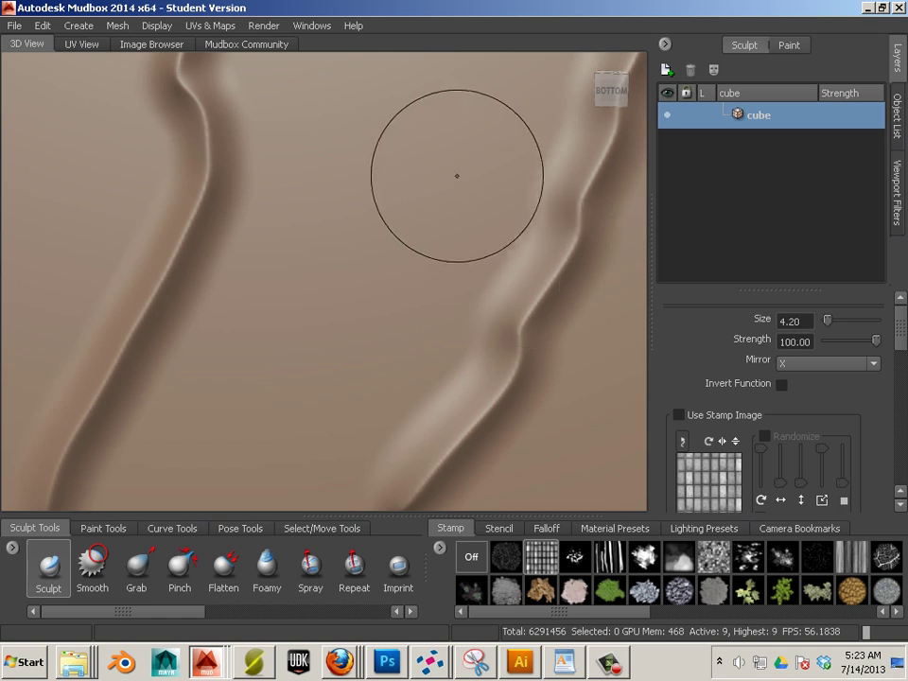
pyautogui.moveTo(458, 176)
pyautogui.mouseDown()
pyautogui.moveTo(431, 189)
pyautogui.moveTo(352, 284)
pyautogui.moveTo(290, 393)
pyautogui.mouseUp()
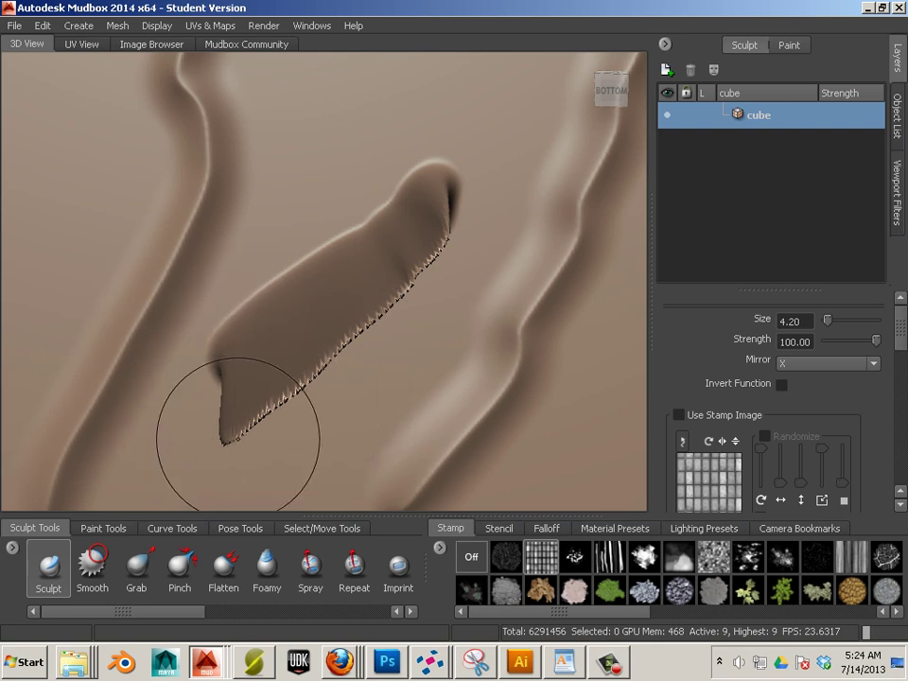
pyautogui.hotkey('ctrl', 'z')
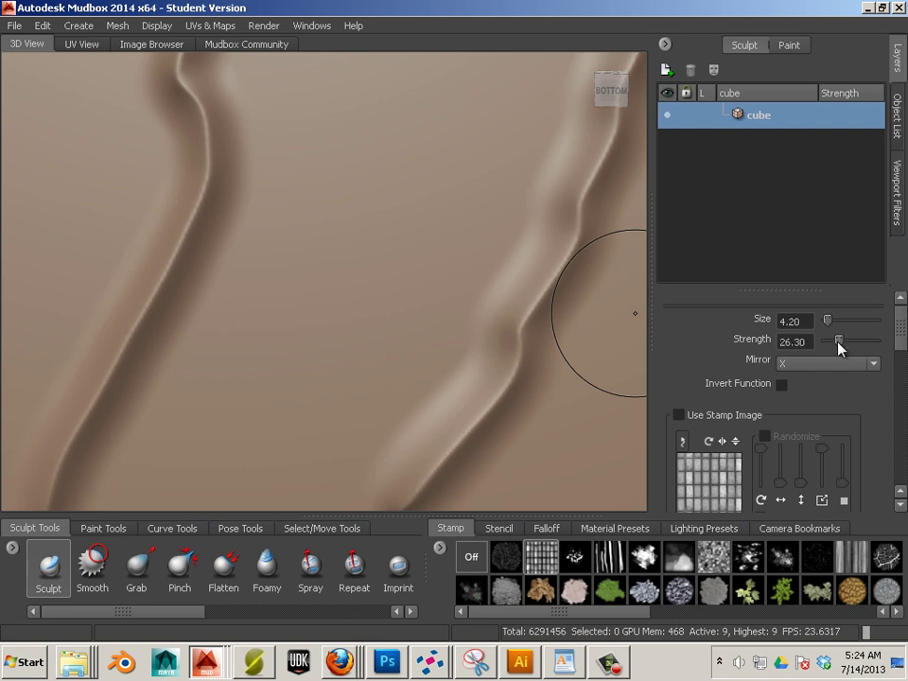
# Lower the Sculpt brush's strength to a small value and bring its falloff curve into view.
pyautogui.moveTo(838, 348); pyautogui.dragTo(830, 351)
pyautogui.moveTo(900, 340); pyautogui.dragTo(900, 458)
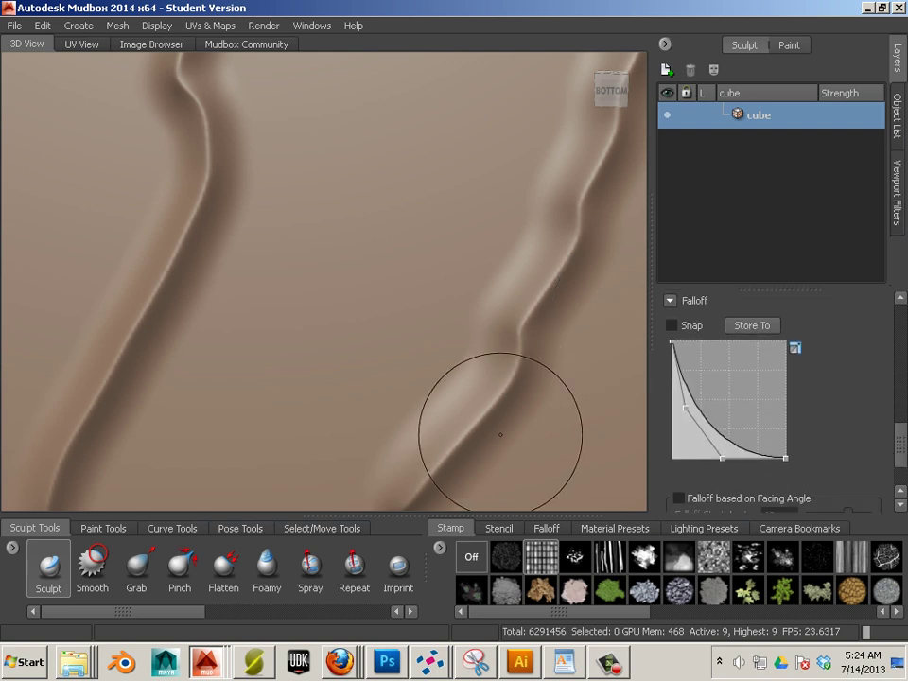